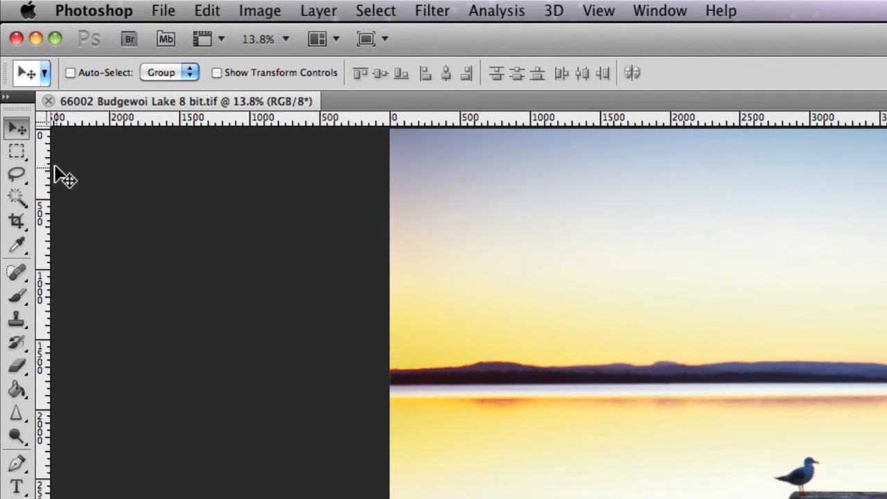
# Try an unconstrained crop frame of about 6793 by 3898 pixels around the horizon, gull and jetty
pyautogui.click(15, 223)
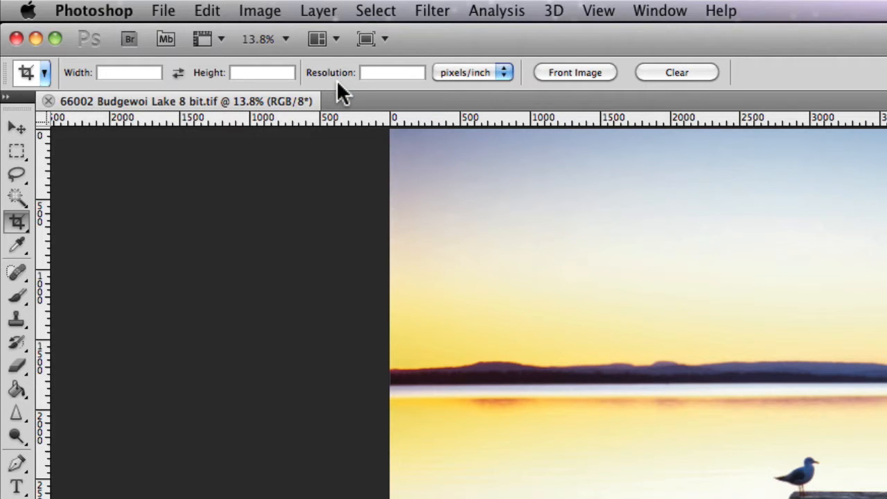
pyautogui.click(140, 72)
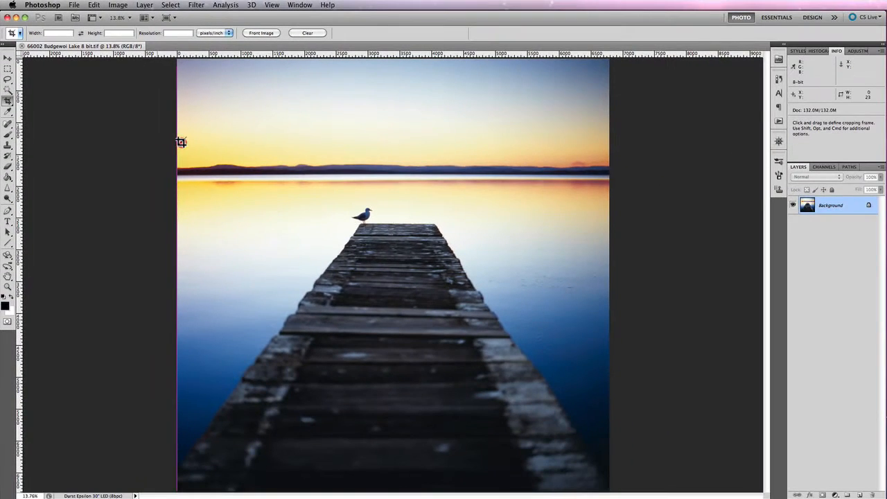
pyautogui.moveTo(178, 133); pyautogui.dragTo(624, 381)
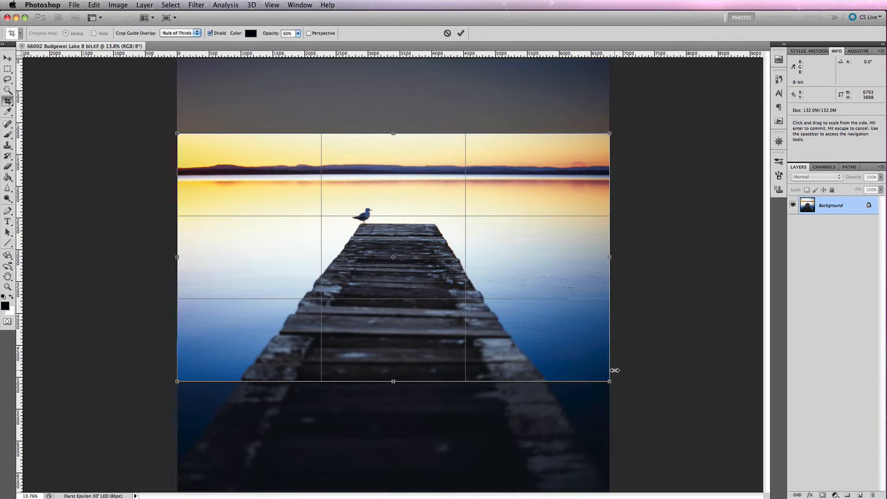
pyautogui.press('Return')
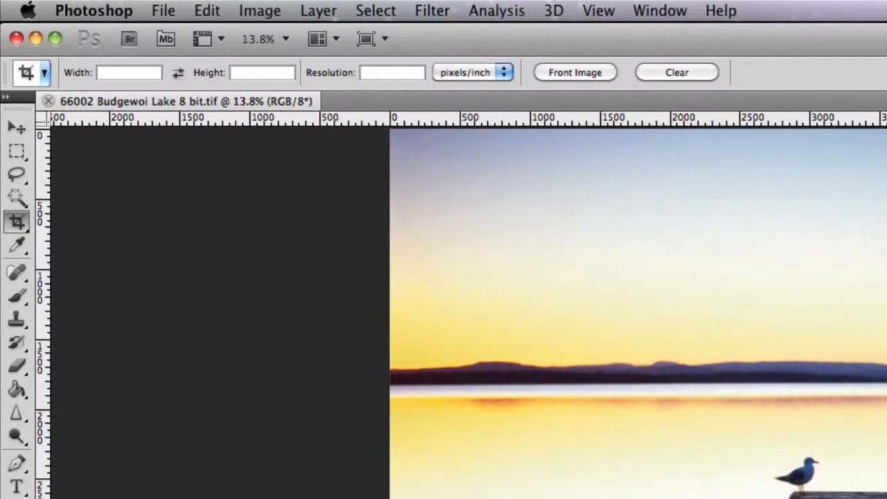
# Set the Crop tool's width to 36 in
pyautogui.click(137, 72)
pyautogui.write('36 in')
pyautogui.press('BackSpace')
pyautogui.press('BackSpace')
pyautogui.press('BackSpace')
pyautogui.write('mm')
pyautogui.press('BackSpace')
pyautogui.press('BackSpace')
pyautogui.press('BackSpace')
pyautogui.write('cm')
pyautogui.press('BackSpace')
pyautogui.press('BackSpace')
pyautogui.press('BackSpace')
pyautogui.write('in')
# Set the crop height to 12 in and the resolution to 300 pixels/inch
pyautogui.click(258, 71)
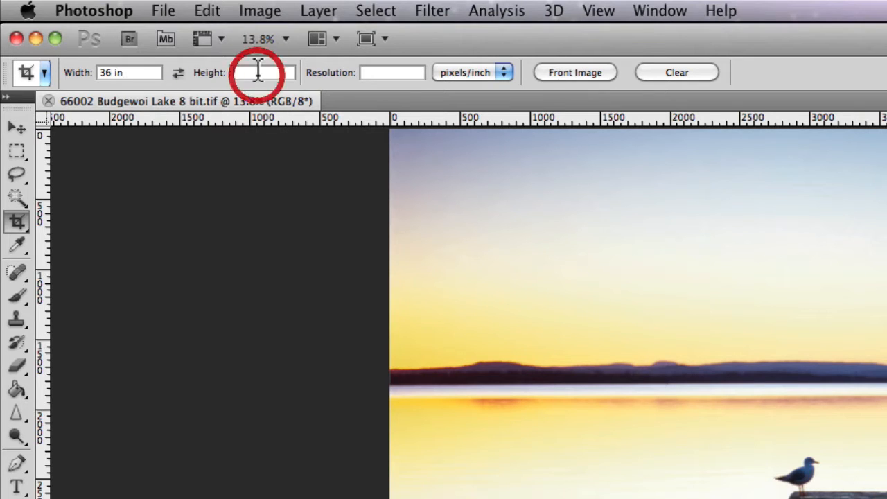
pyautogui.write('12 in')
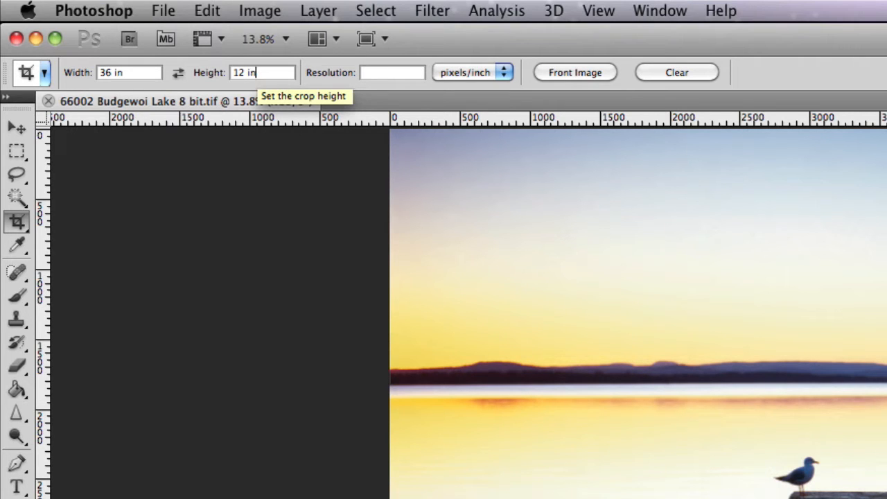
pyautogui.click(394, 72)
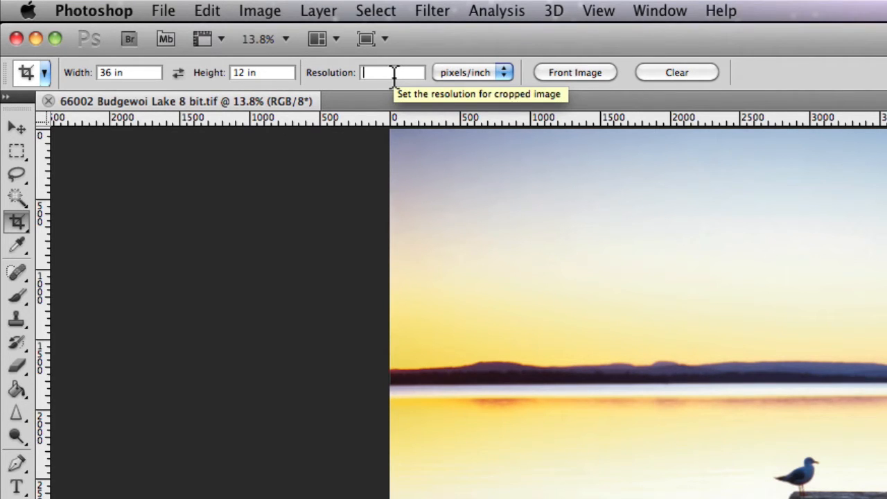
pyautogui.write('300')
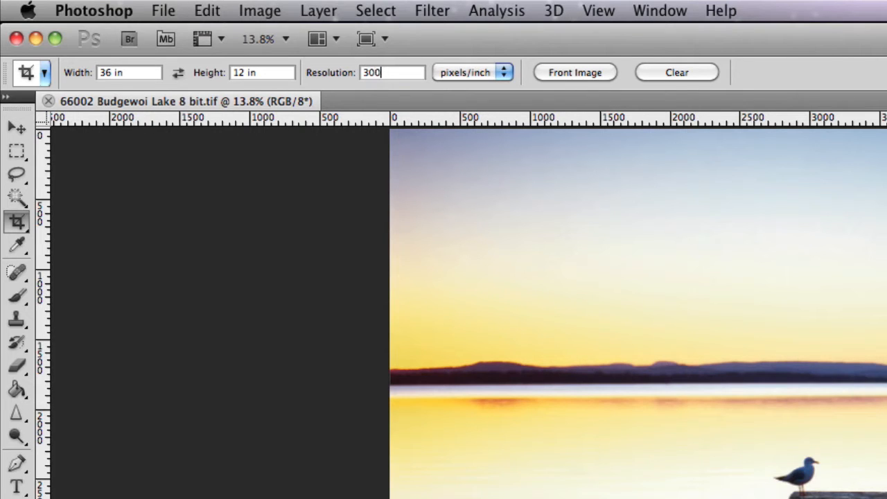
pyautogui.click(499, 72)
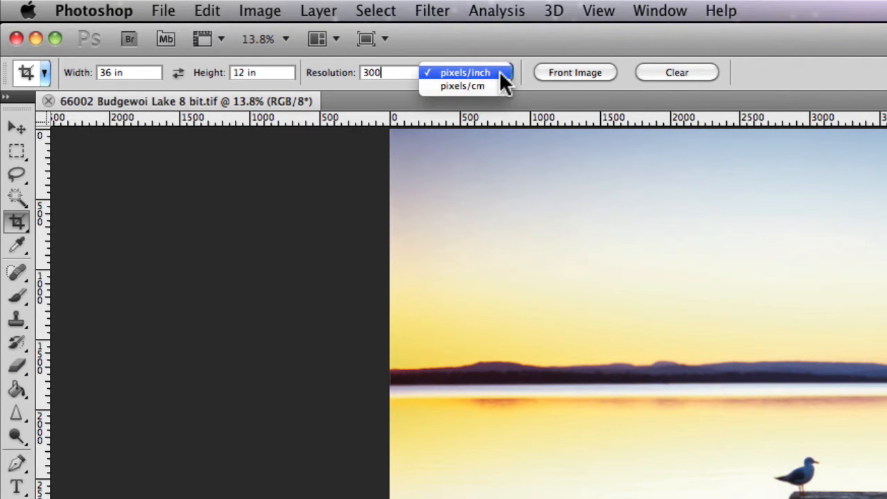
pyautogui.click(499, 71)
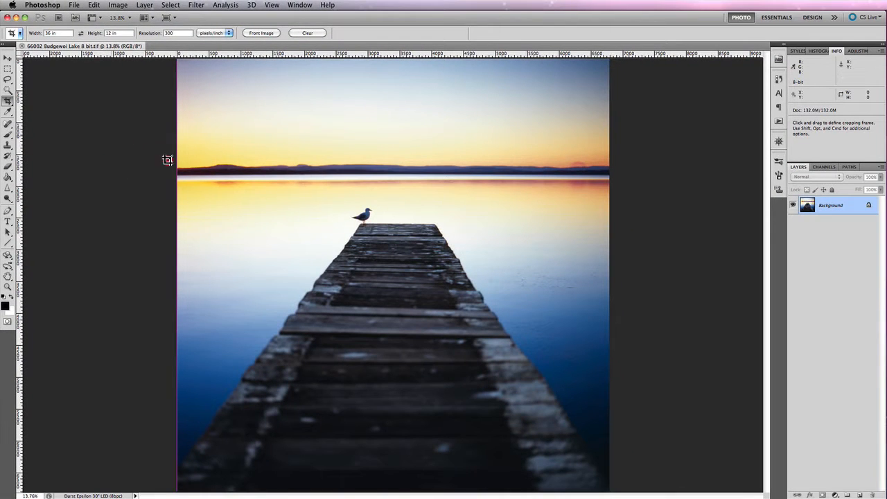
# Draw a crop frame across the photo's full width and shift it slightly down around the hills, gull and jetty
pyautogui.moveTo(177, 136); pyautogui.dragTo(644, 388)
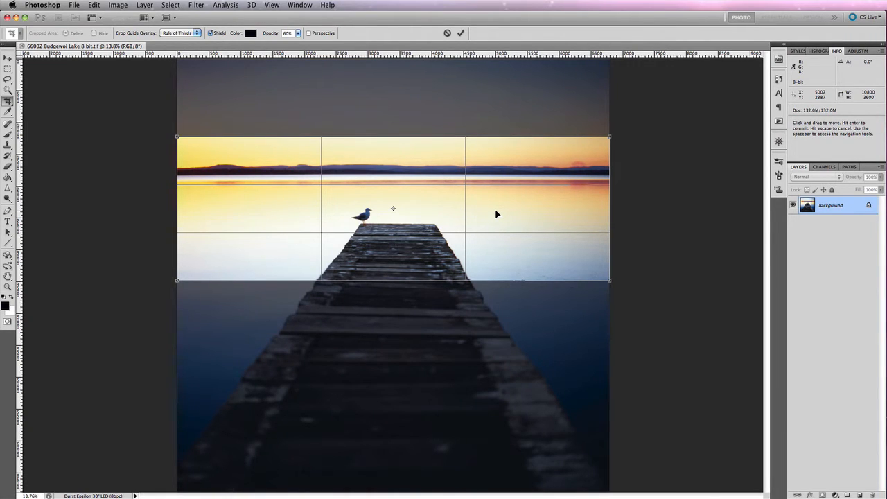
pyautogui.moveTo(495, 210); pyautogui.dragTo(494, 221)
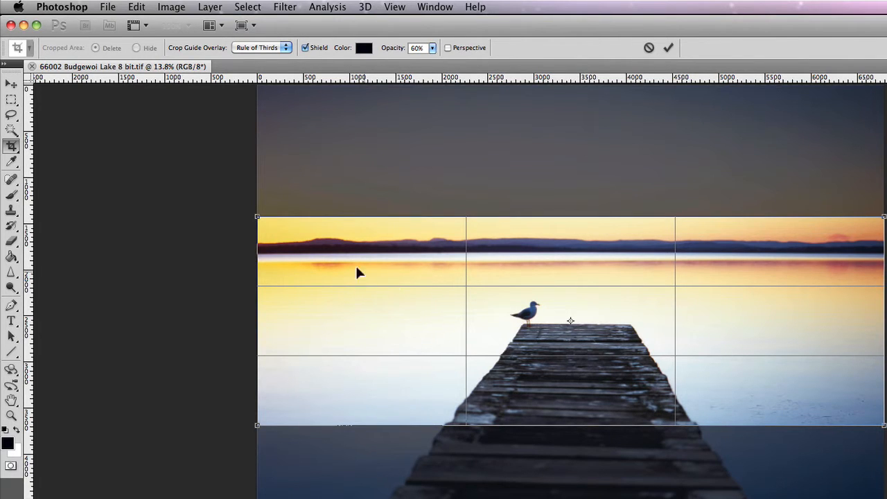
# Preview the Grid and None crop guide overlays and return to Rule of Thirds
pyautogui.click(286, 47)
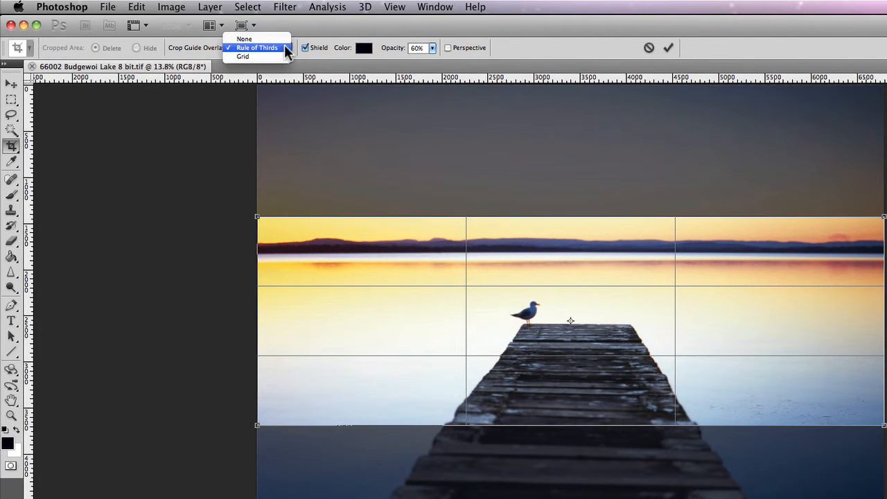
pyautogui.click(284, 56)
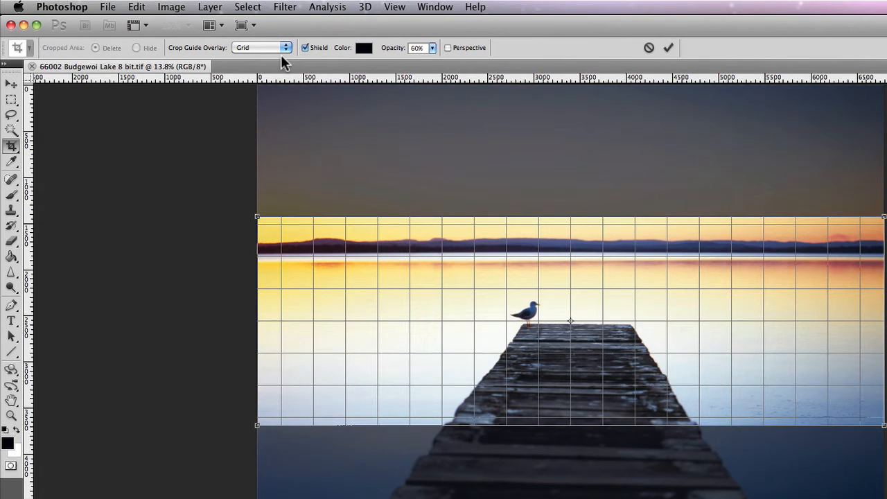
pyautogui.click(285, 48)
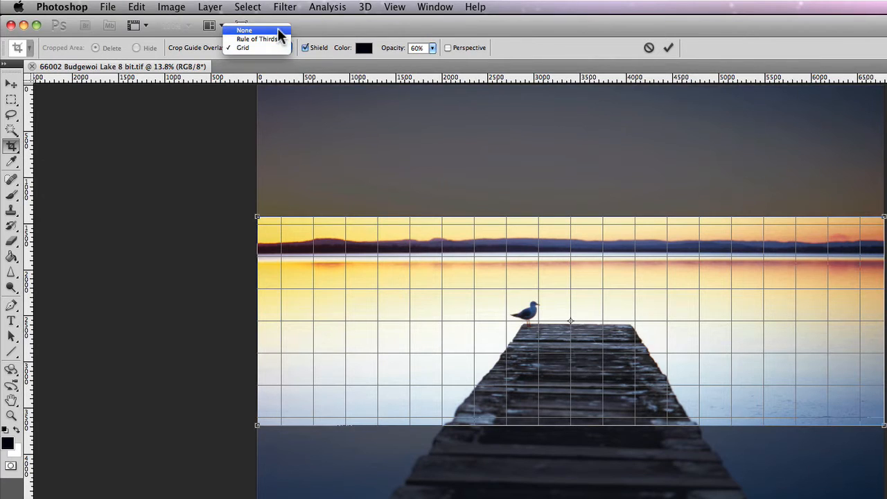
pyautogui.click(277, 29)
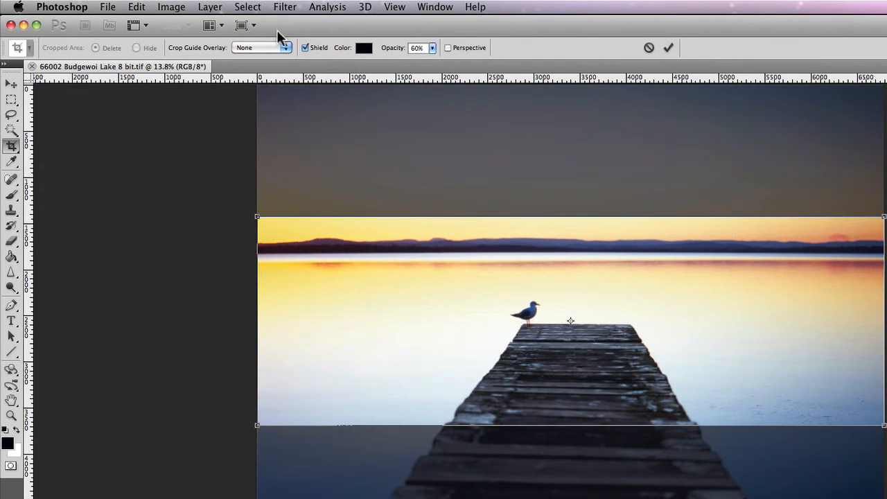
pyautogui.click(284, 48)
pyautogui.click(283, 56)
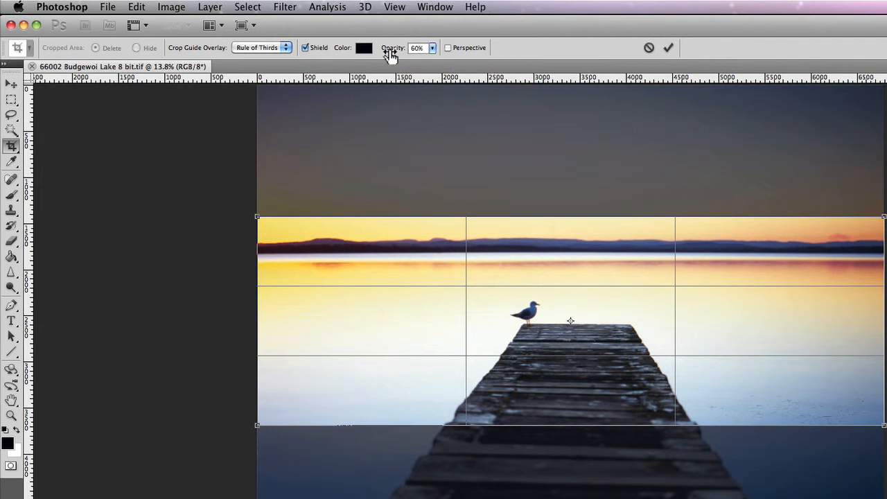
# Try a fully opaque crop shield, set its opacity to 65%, and apply the crop
pyautogui.moveTo(390, 56); pyautogui.dragTo(438, 57)
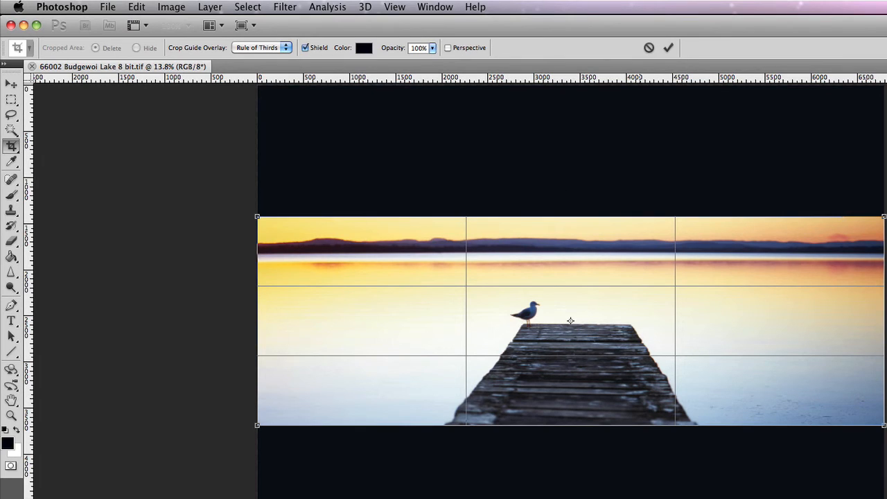
pyautogui.click(362, 48)
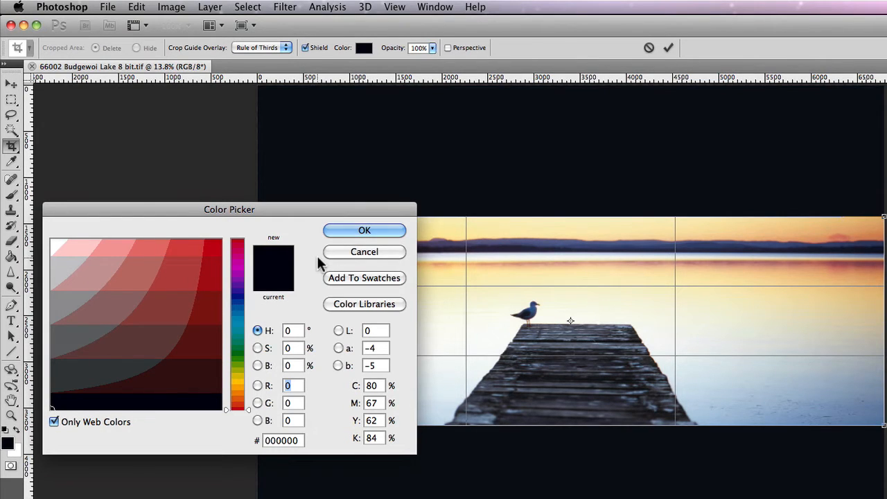
pyautogui.click(336, 251)
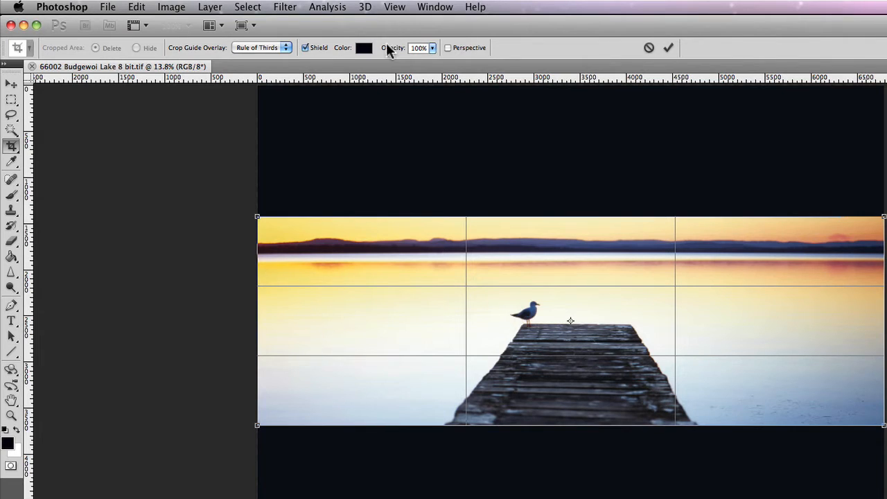
pyautogui.moveTo(392, 53); pyautogui.dragTo(385, 53)
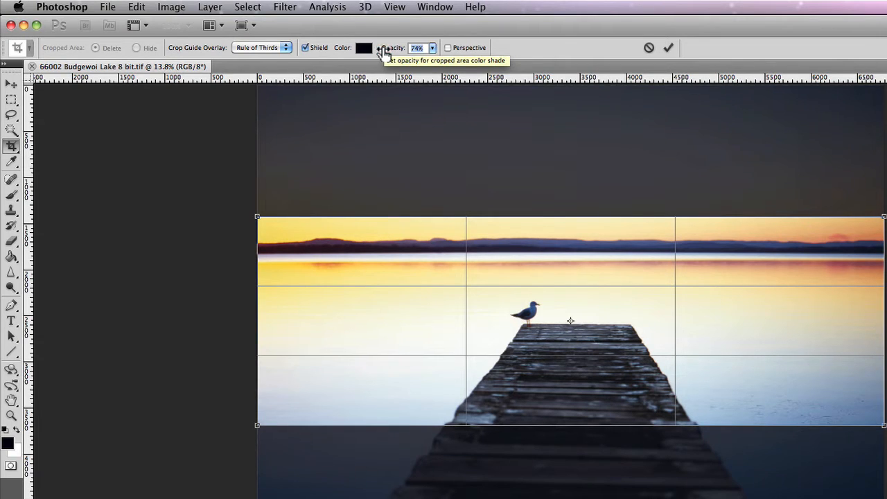
pyautogui.moveTo(383, 52); pyautogui.dragTo(381, 53)
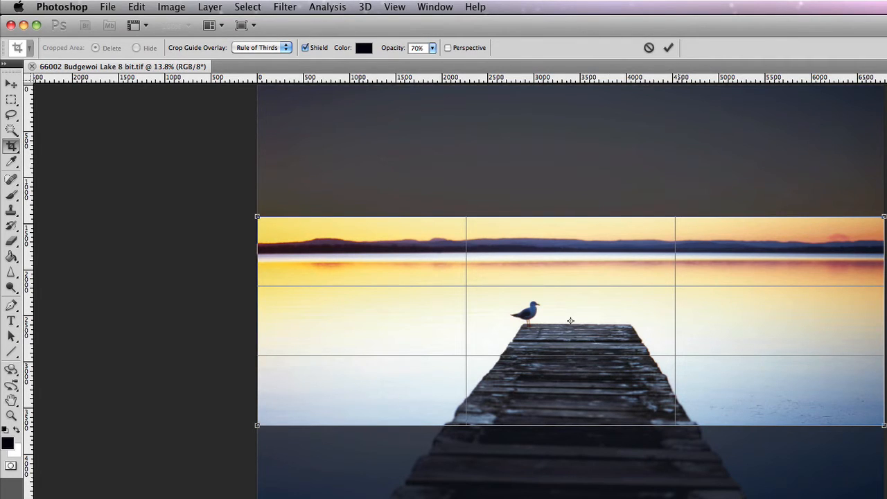
pyautogui.moveTo(395, 56); pyautogui.dragTo(393, 54)
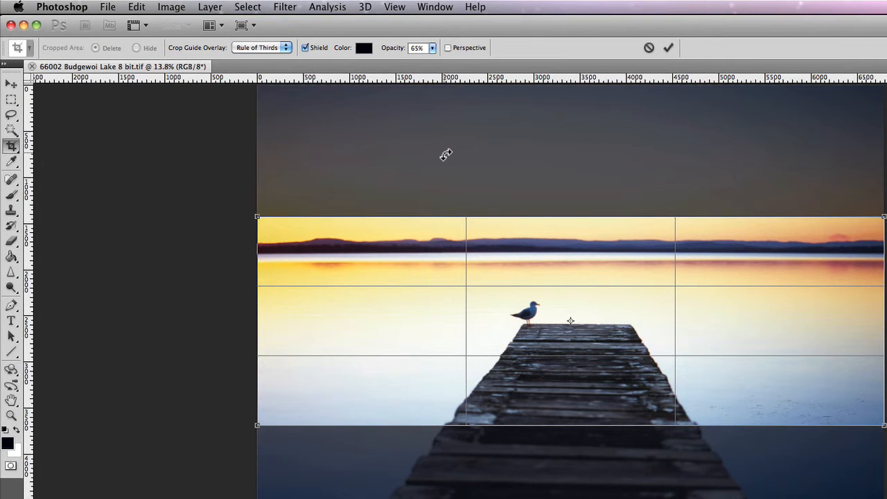
pyautogui.press('Return')
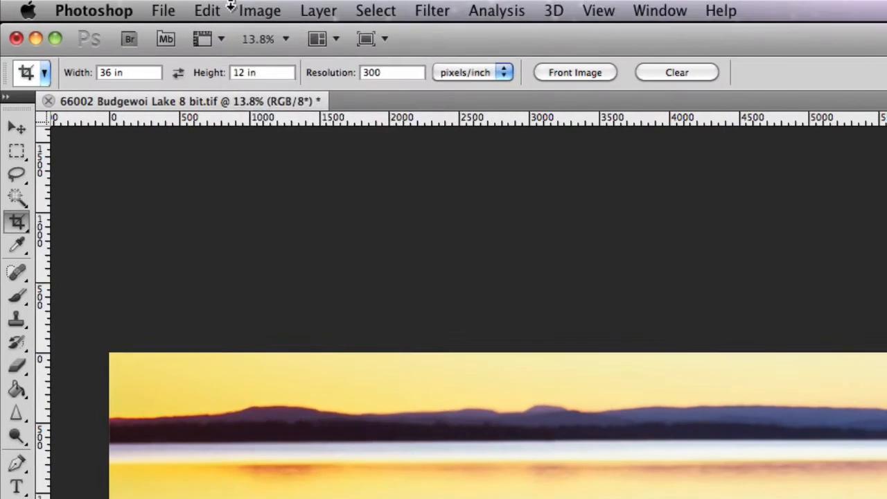
# Check the cropped image's document width and height in inches in Image Size
pyautogui.click(115, 5)
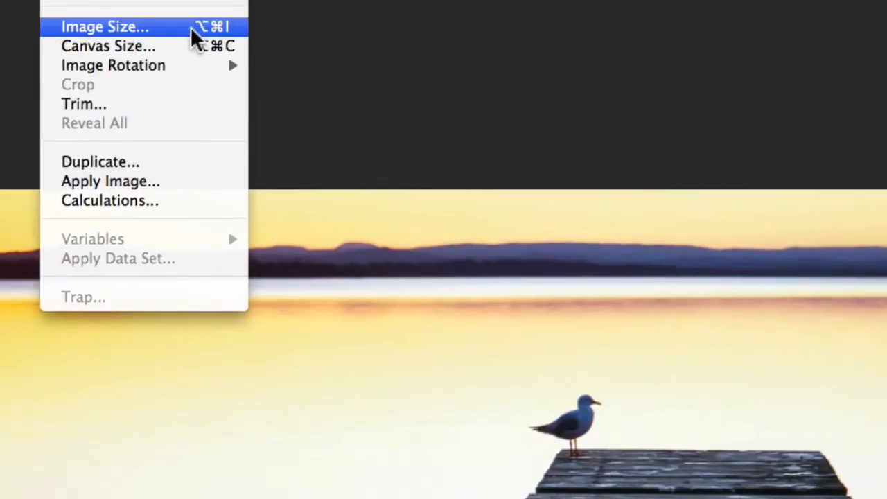
pyautogui.click(382, 191)
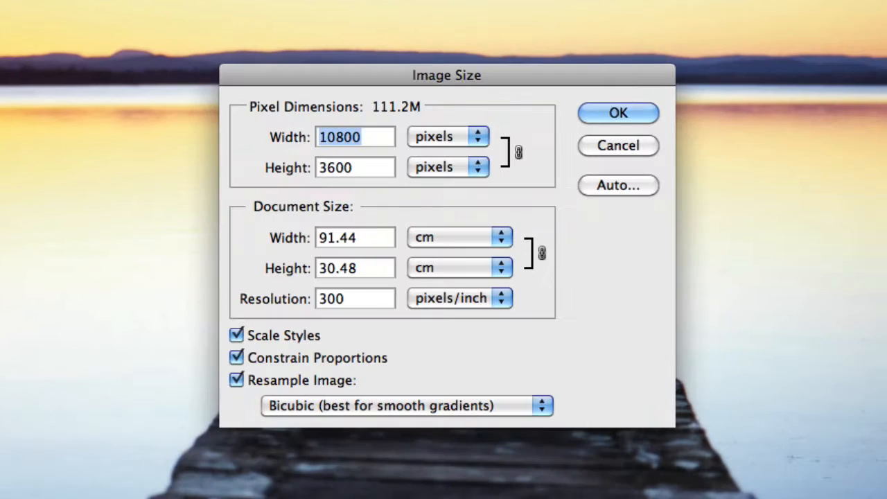
pyautogui.click(466, 239)
pyautogui.click(467, 218)
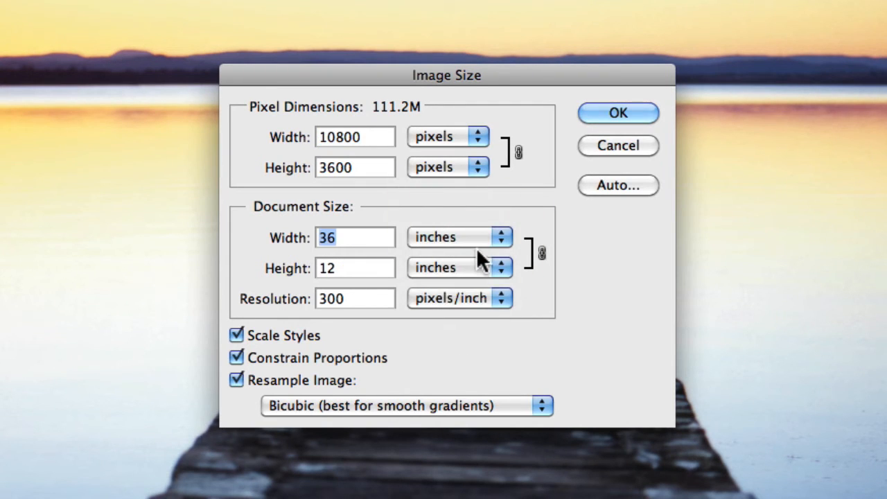
pyautogui.click(346, 269)
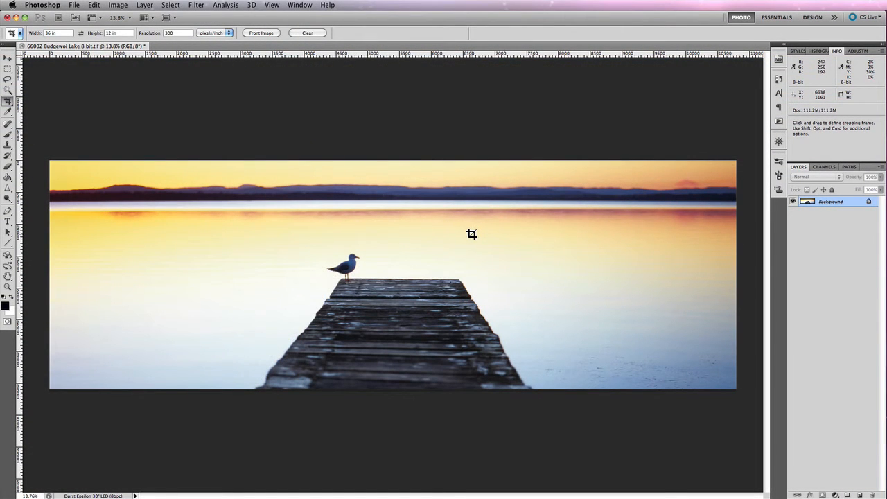
# Undo the crop by reverting the photo to its Open history state
pyautogui.click(778, 80)
pyautogui.click(726, 104)
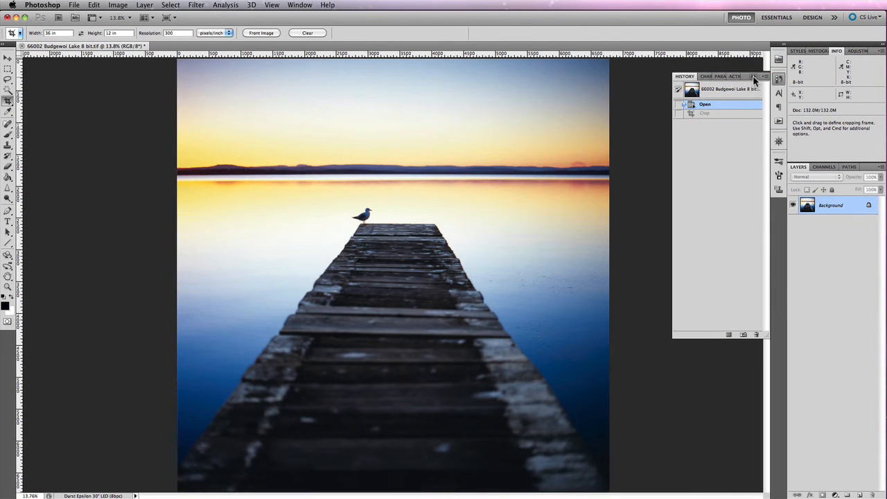
pyautogui.click(753, 77)
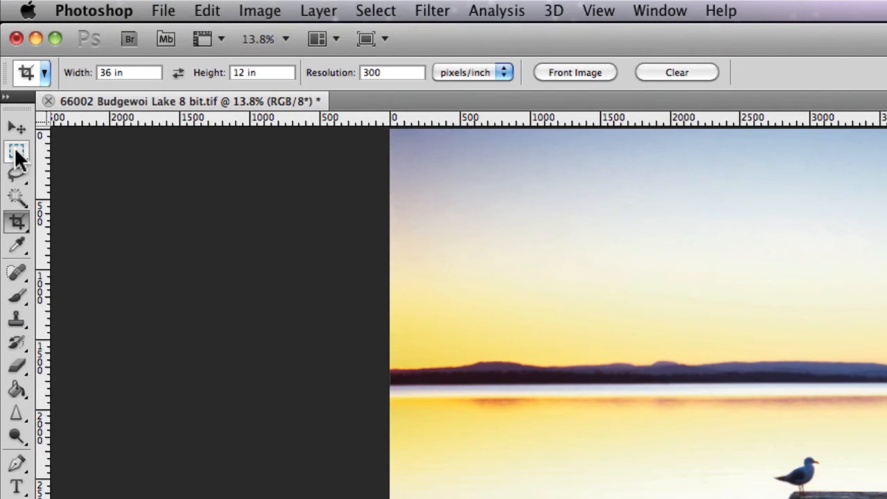
# Select a full-width rectangle from the sky above the hills down to the jetty with the Rectangular Marquee tool
pyautogui.click(8, 69)
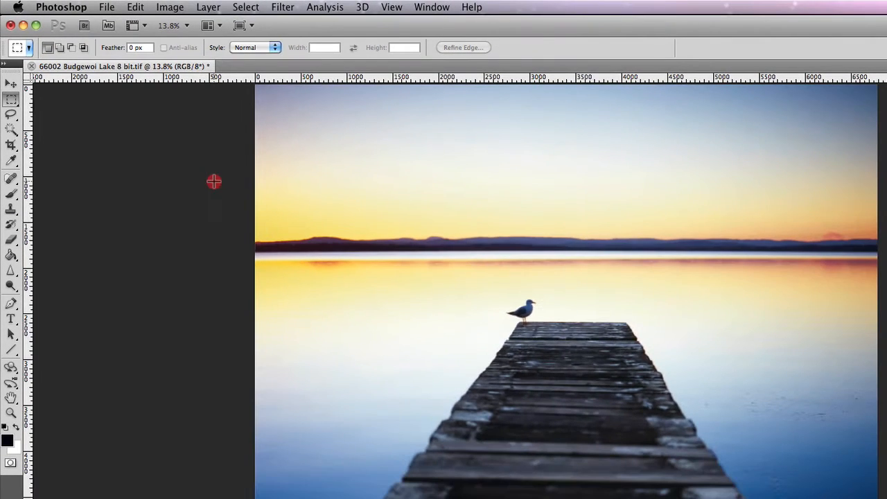
pyautogui.moveTo(212, 180); pyautogui.dragTo(875, 478)
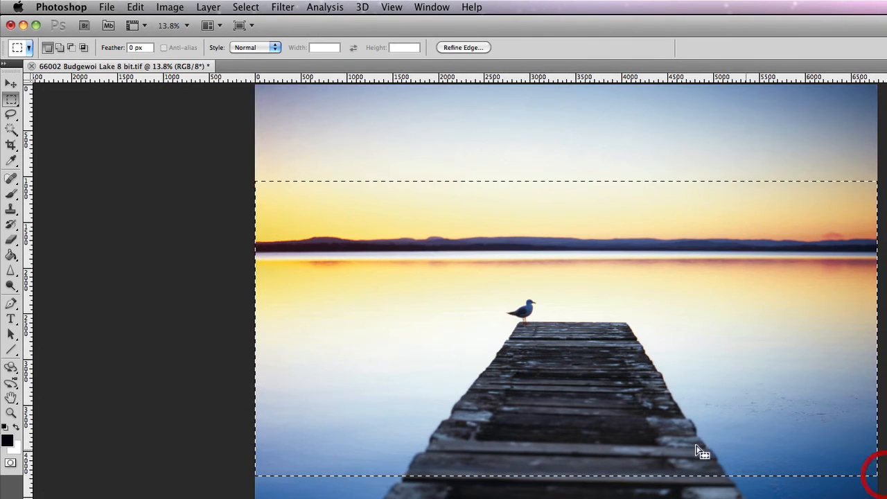
# Add rectangular areas along the selection's upper edge in the sky, and subtract the raised part with another rectangle
pyautogui.click(61, 47)
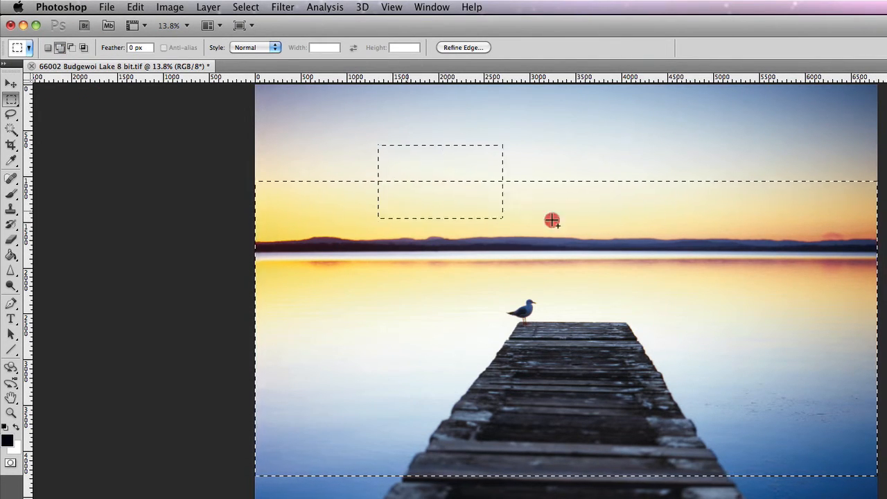
pyautogui.moveTo(551, 220); pyautogui.dragTo(794, 231)
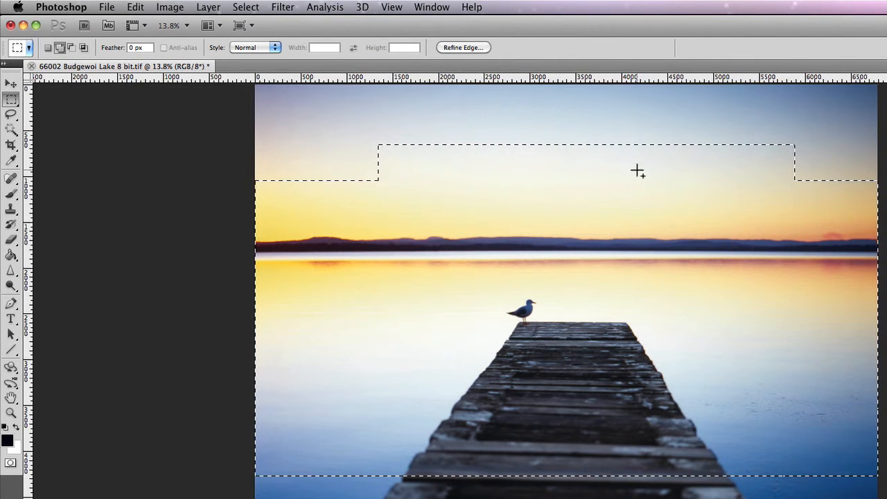
pyautogui.click(70, 47)
pyautogui.moveTo(339, 115); pyautogui.dragTo(826, 180)
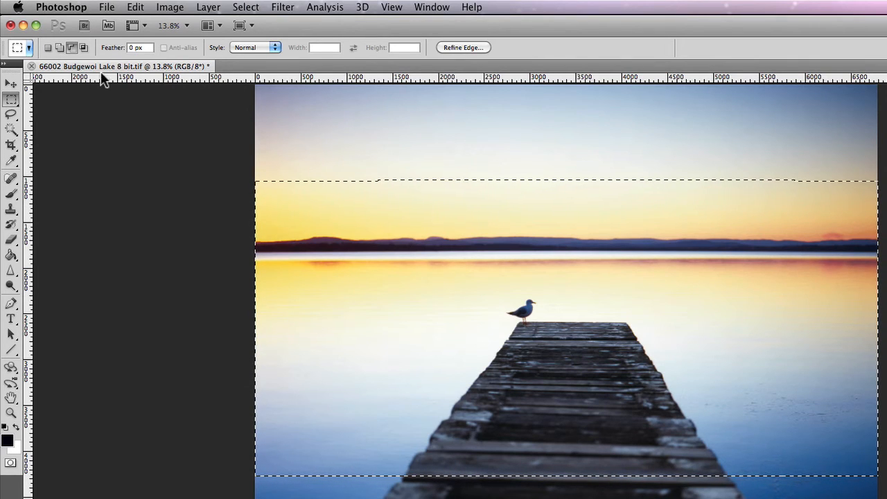
# Intersect the current selection with a rectangle spanning the hills above the seagull, and clear the selection
pyautogui.click(83, 48)
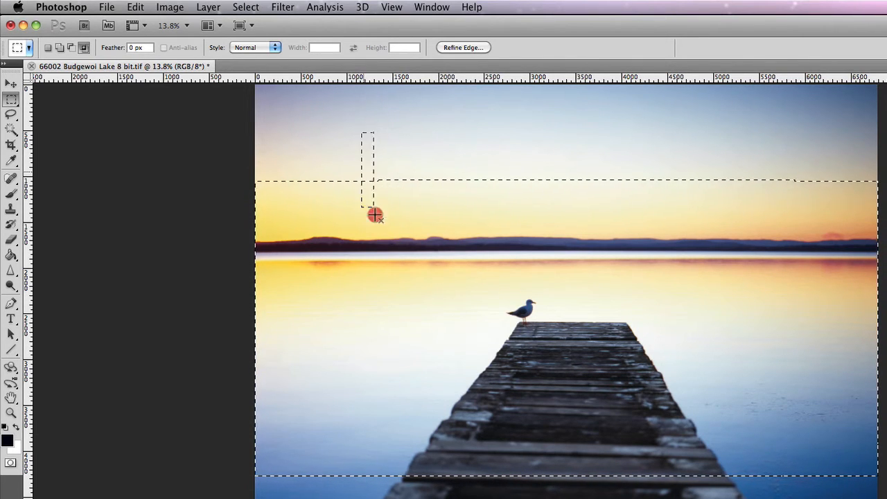
pyautogui.moveTo(374, 214); pyautogui.dragTo(818, 289)
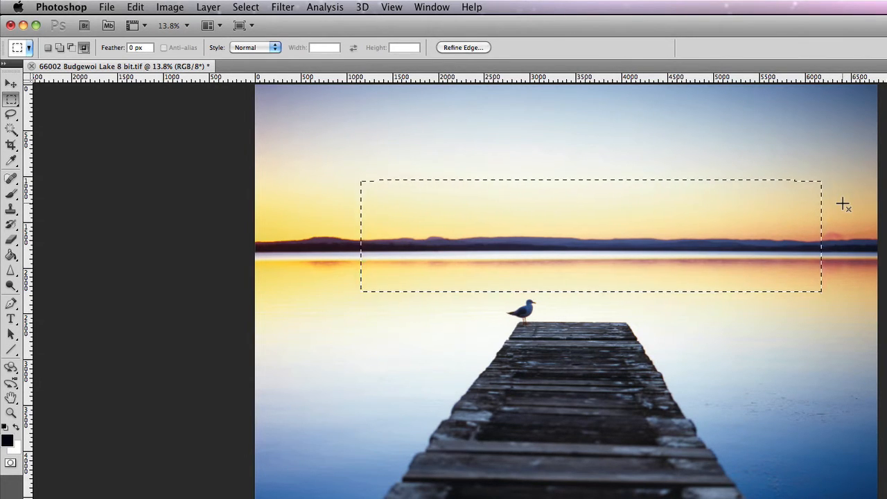
pyautogui.click(701, 166)
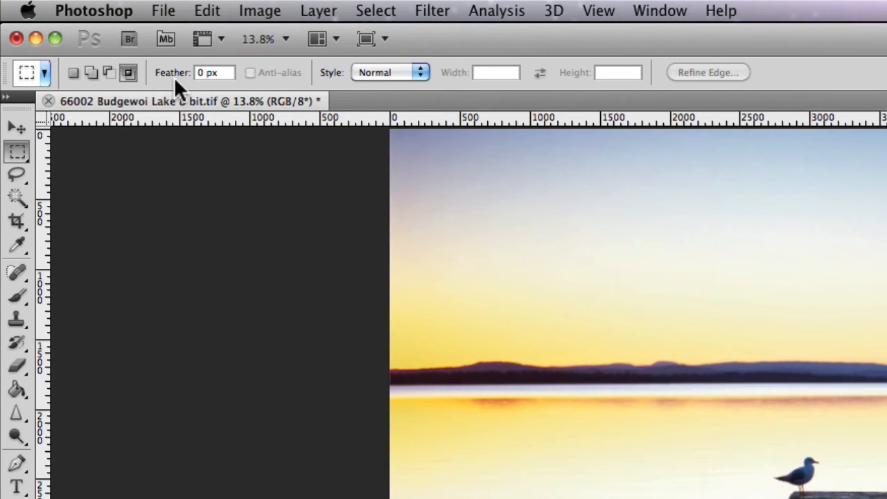
# Keep the marquee style at Normal, select a freely proportioned rectangle from the sky across the lake, and deselect it
pyautogui.click(417, 73)
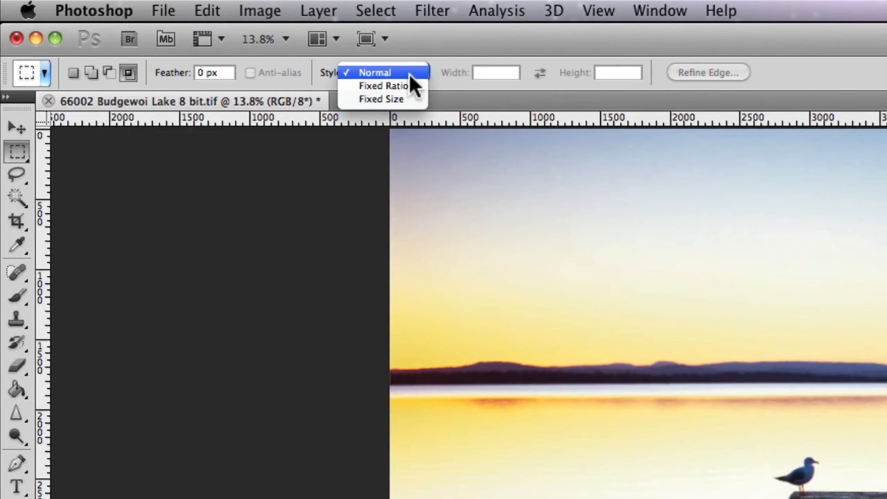
pyautogui.click(409, 74)
pyautogui.moveTo(363, 283); pyautogui.dragTo(877, 461)
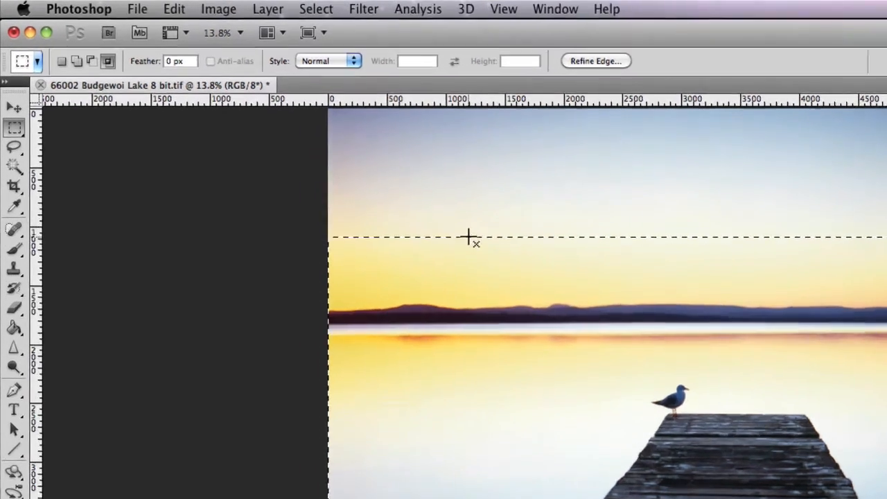
pyautogui.click(365, 180)
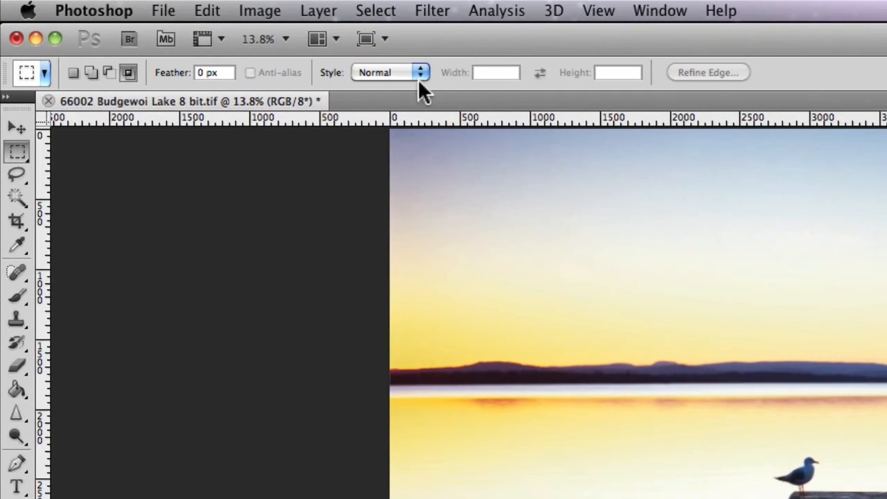
# Switch the marquee style to Fixed Ratio with width 3 and height 1, and select a full-width rectangle starting just above the hills
pyautogui.click(274, 47)
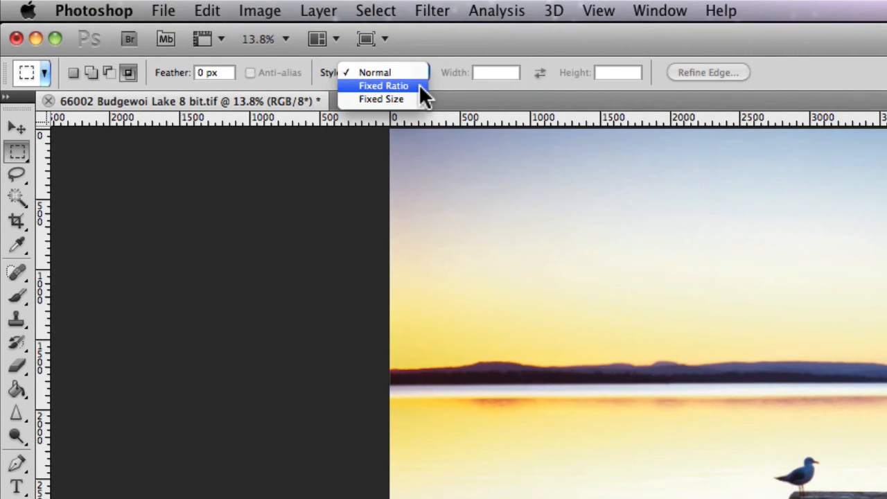
pyautogui.click(418, 84)
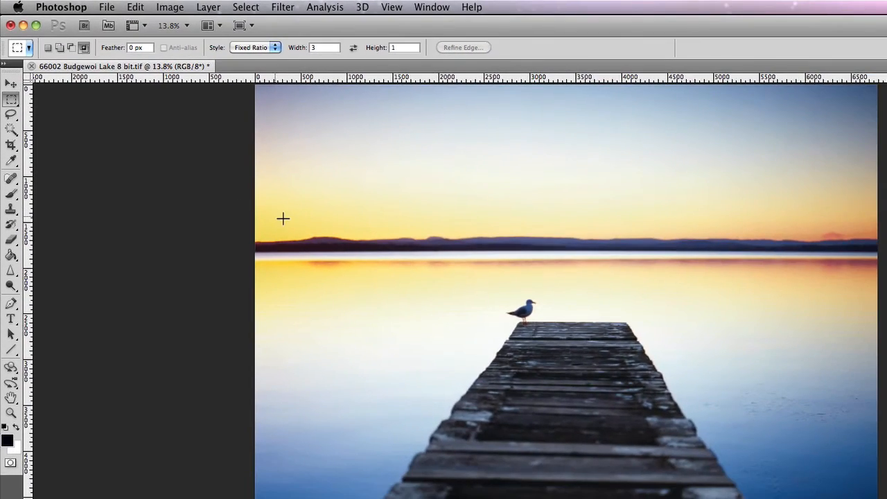
pyautogui.moveTo(235, 216); pyautogui.dragTo(863, 443)
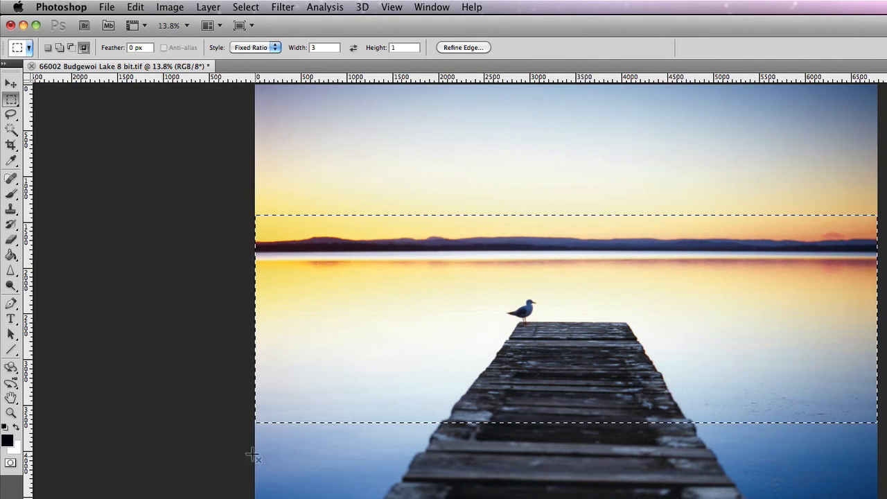
pyautogui.moveTo(569, 386); pyautogui.dragTo(566, 355)
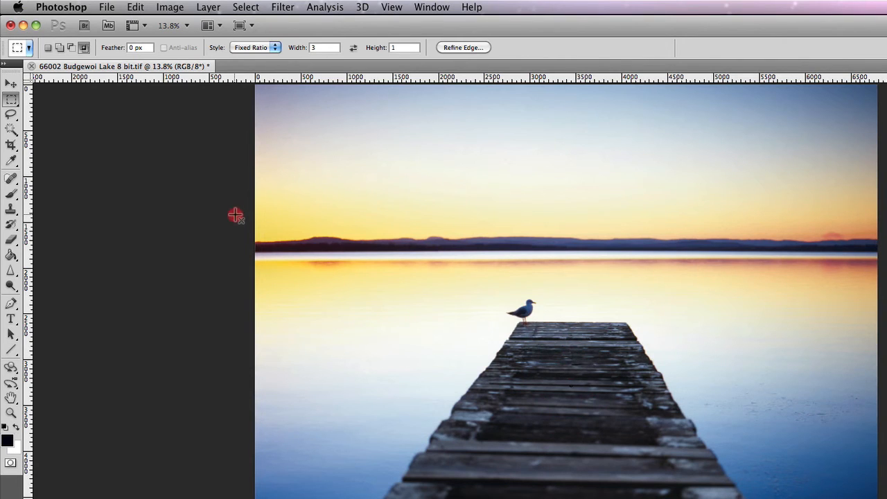
# Redraw the 3:1 marquee selection across the photo's full width, from the sky just above the hills down to the jetty
pyautogui.moveTo(234, 214); pyautogui.dragTo(886, 426)
pyautogui.moveTo(528, 307); pyautogui.dragTo(883, 461)
pyautogui.click(856, 406)
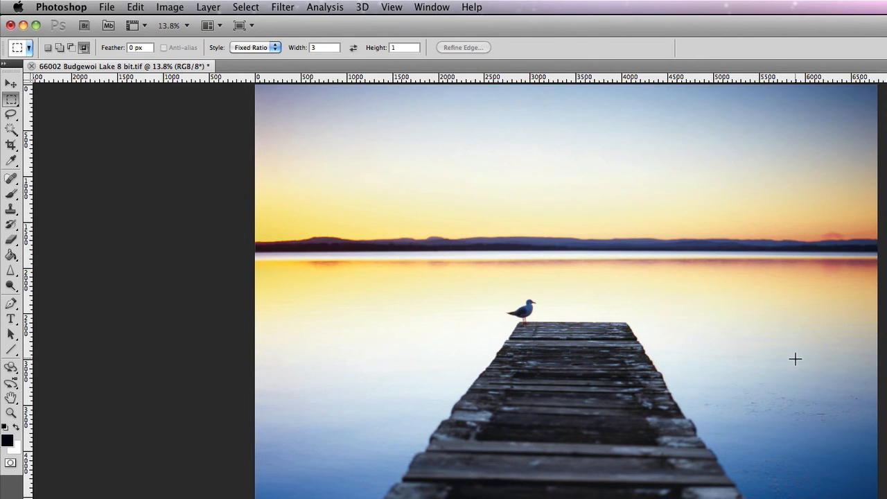
pyautogui.moveTo(676, 370); pyautogui.dragTo(151, 173)
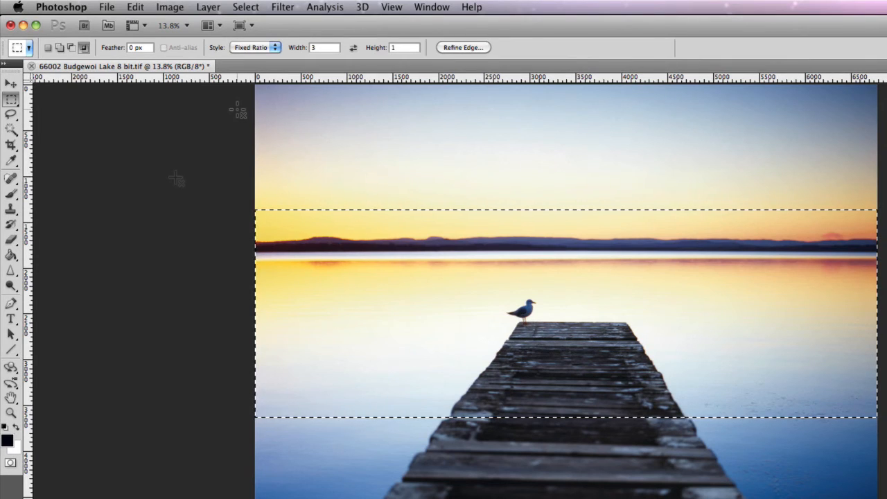
# Change the marquee style to Fixed Size with 36 in width and 12 in height, and deselect the current selection
pyautogui.click(277, 47)
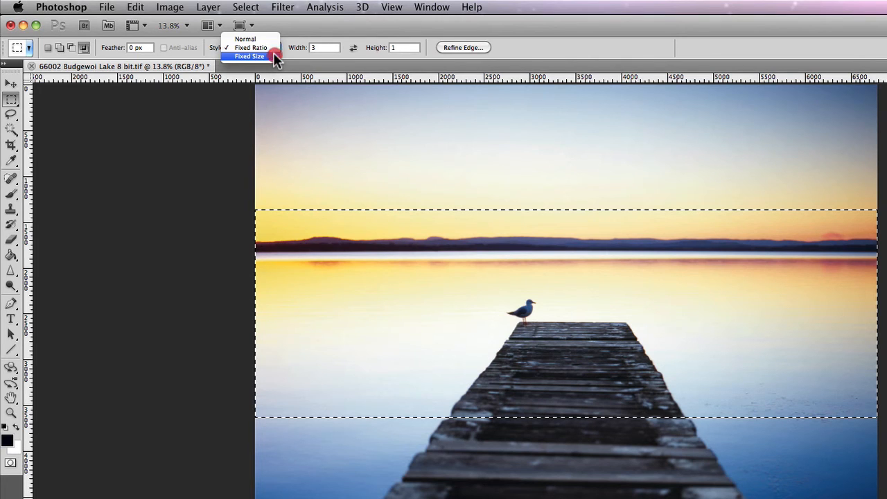
pyautogui.click(273, 55)
pyautogui.click(255, 7)
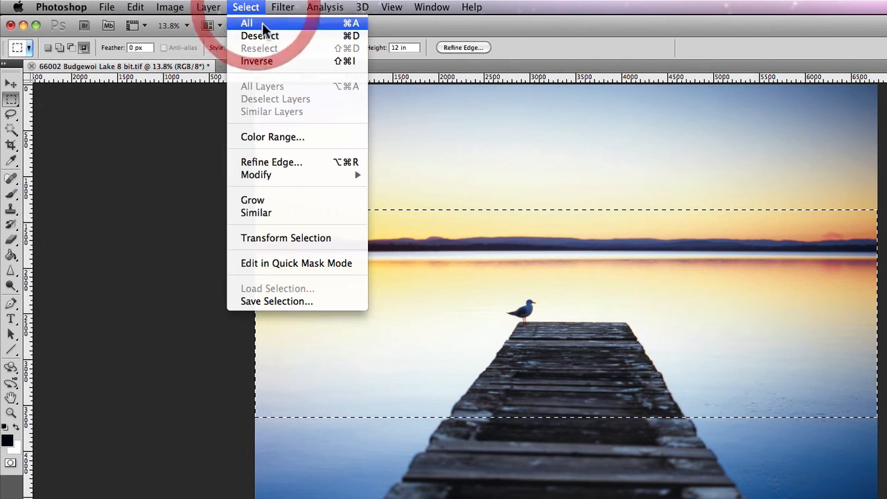
pyautogui.click(269, 37)
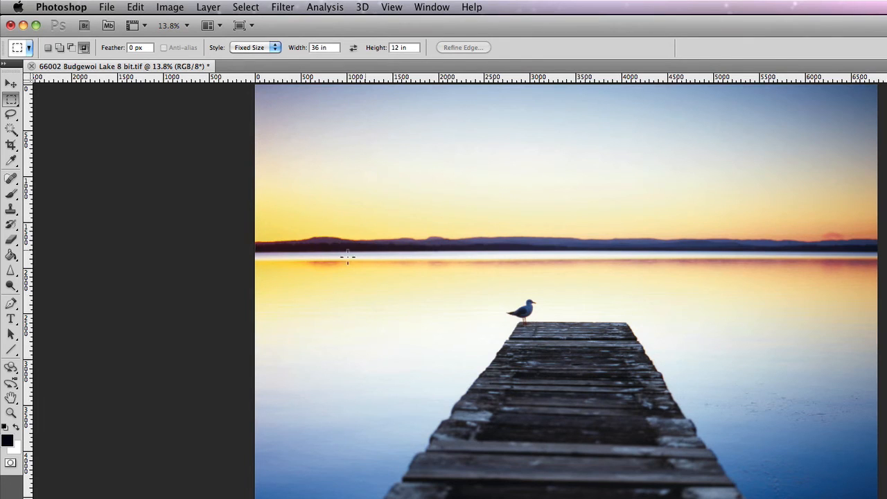
# Place the fixed-size 36 x 12 in selection across the lake starting above the hills, and crop the photo to it
pyautogui.moveTo(350, 267); pyautogui.dragTo(501, 198)
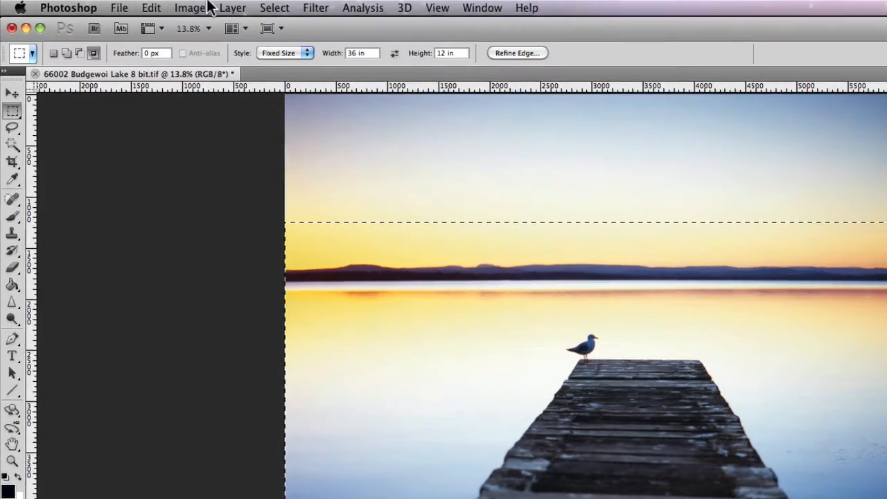
pyautogui.click(173, 7)
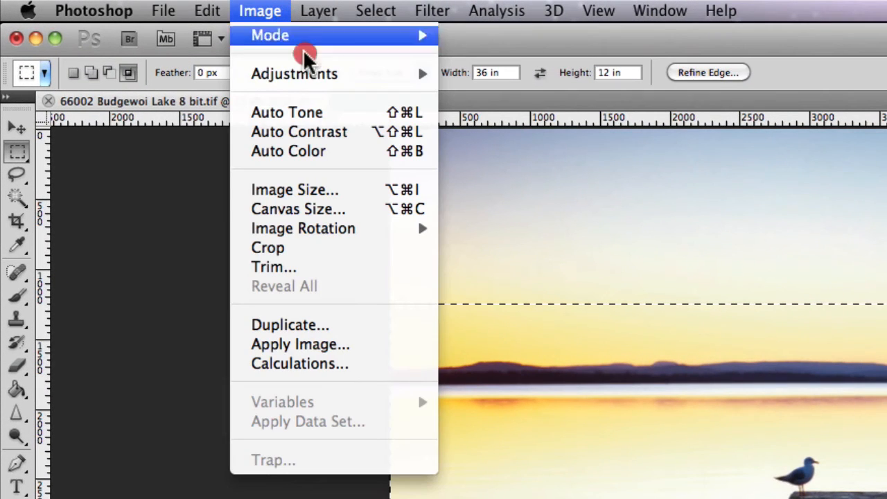
pyautogui.click(331, 251)
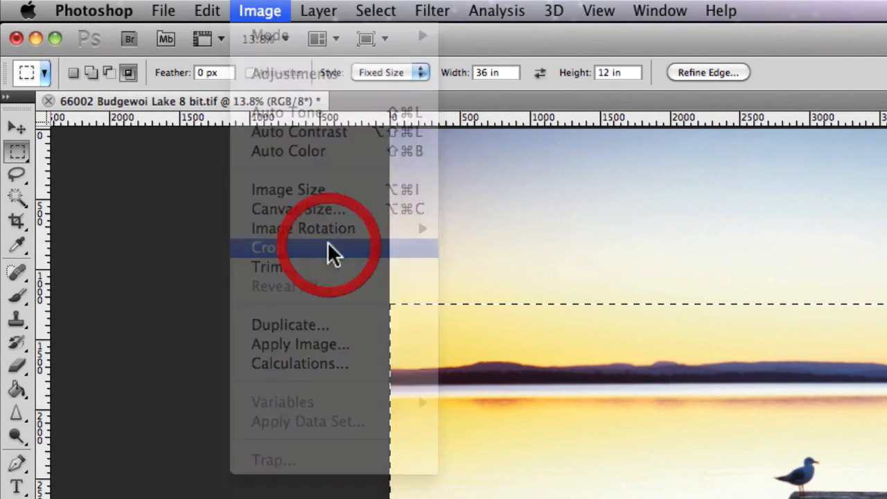
# Check the cropped photo's document width and height in inches in Image Size, and close the dialog without changes
pyautogui.click(259, 11)
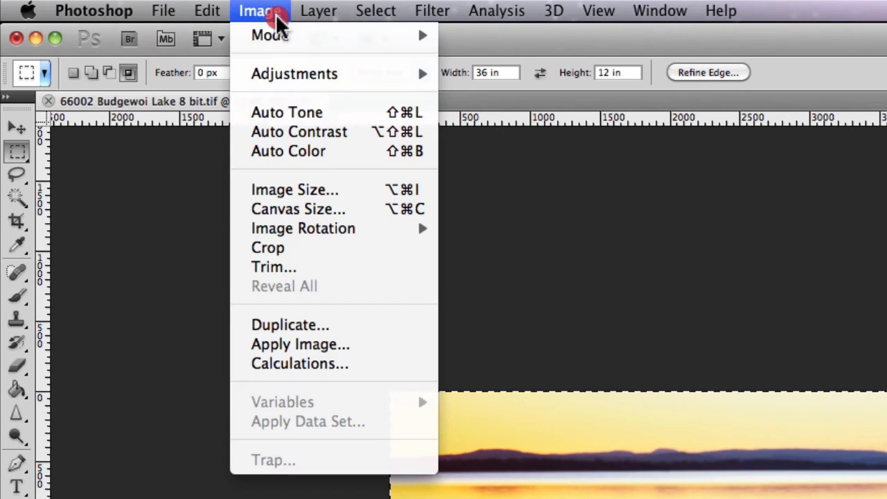
pyautogui.click(312, 190)
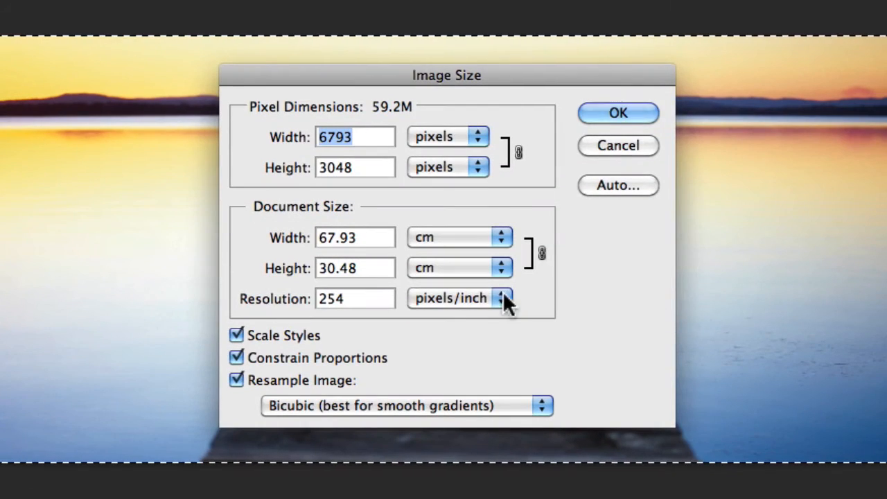
pyautogui.click(476, 233)
pyautogui.click(478, 220)
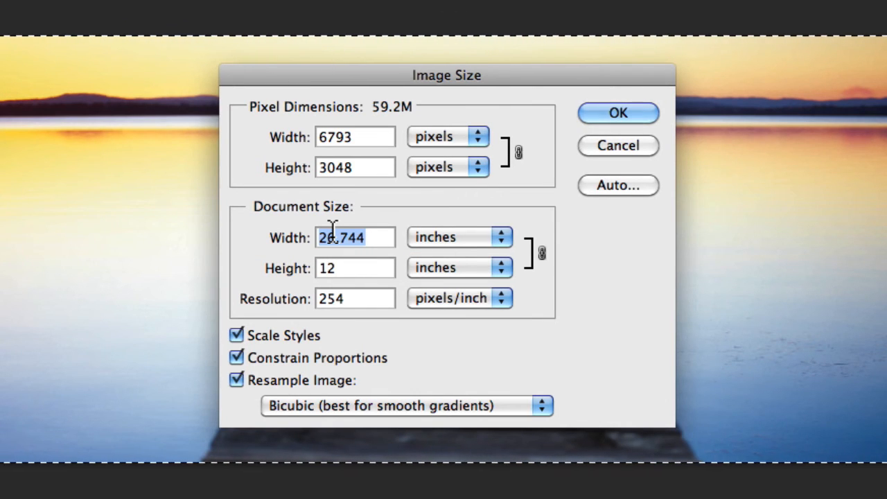
pyautogui.click(623, 147)
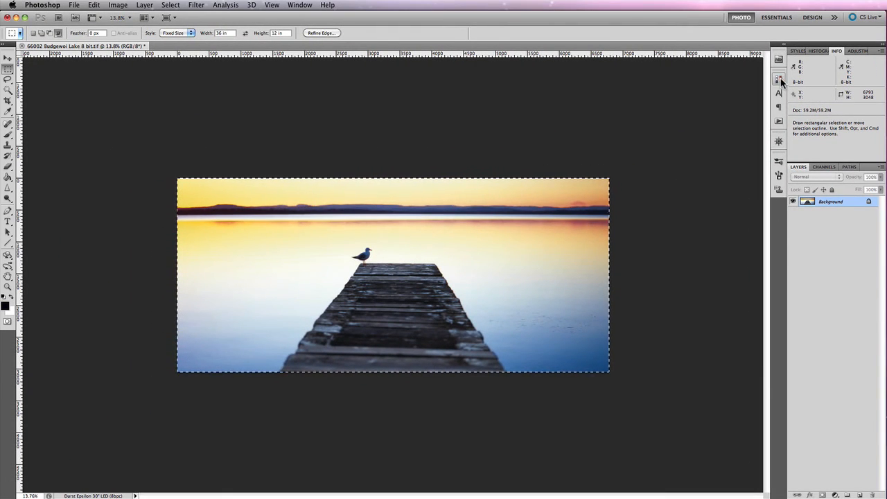
# Revert the photo to the Deselect history state preceding the last marquee selection and crop
pyautogui.click(780, 80)
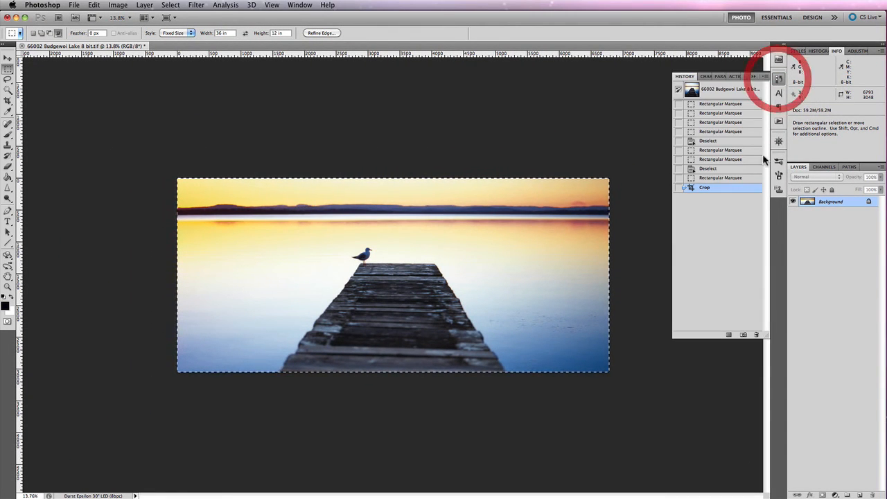
pyautogui.click(730, 169)
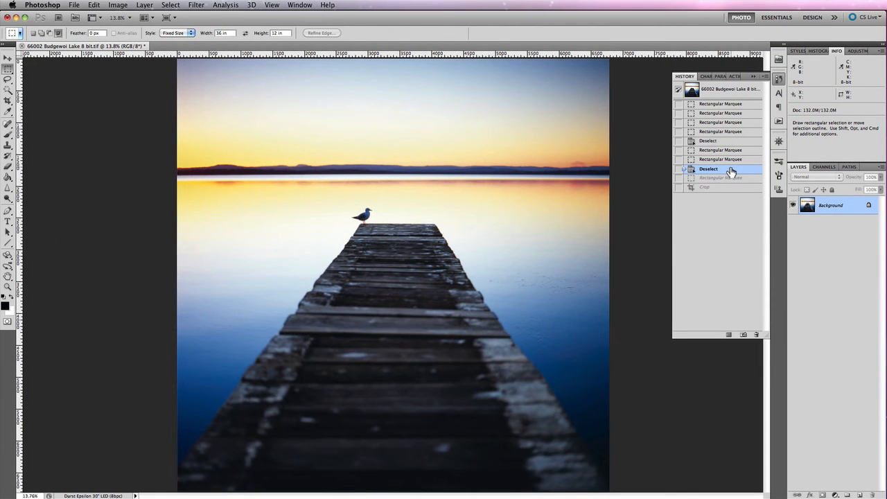
pyautogui.click(756, 77)
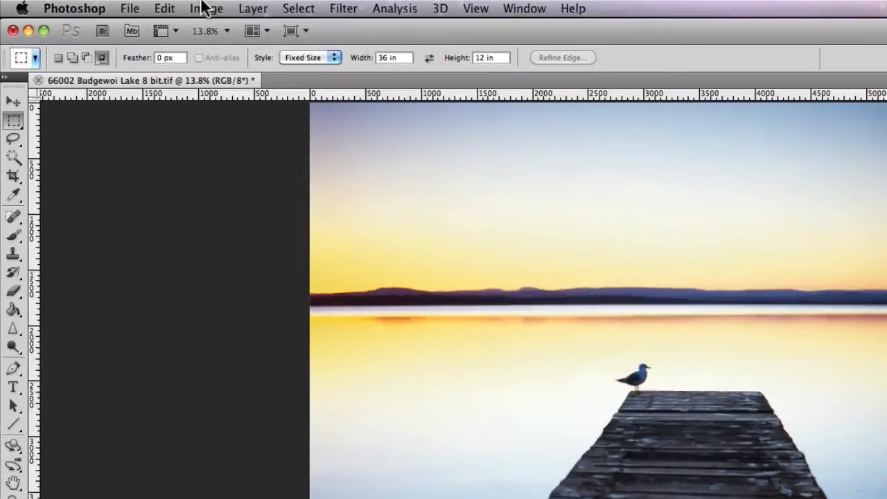
# Open Image Size for the uncropped photo and switch the document size units to inches
pyautogui.click(117, 5)
pyautogui.click(332, 191)
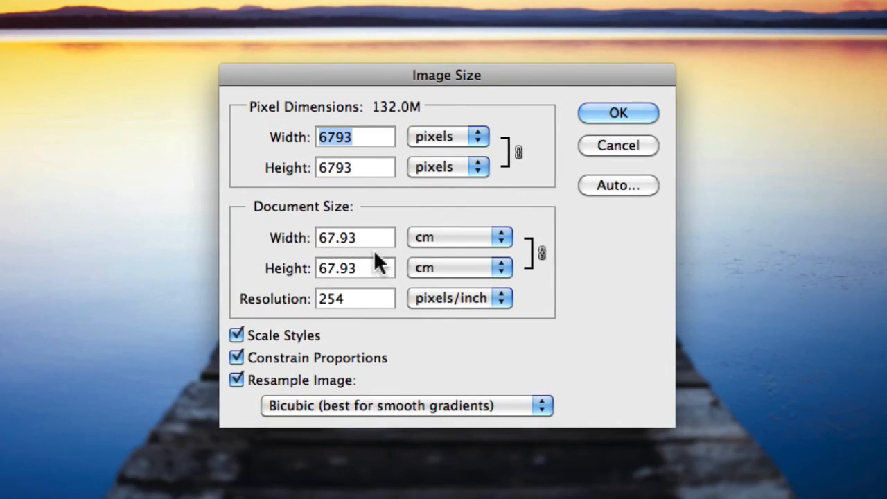
pyautogui.click(443, 238)
pyautogui.click(448, 221)
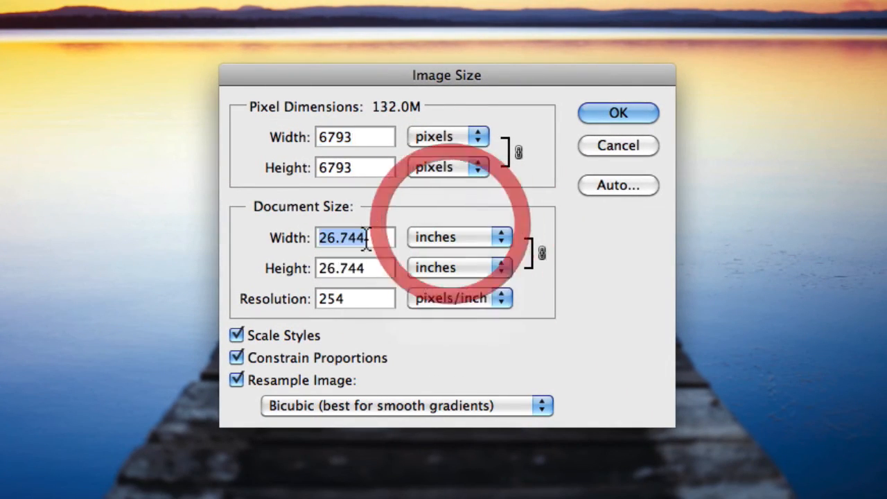
# Set the document width to 36 inches with proportions constrained and resampling on, and apply the resize
pyautogui.click(392, 237)
pyautogui.click(242, 236)
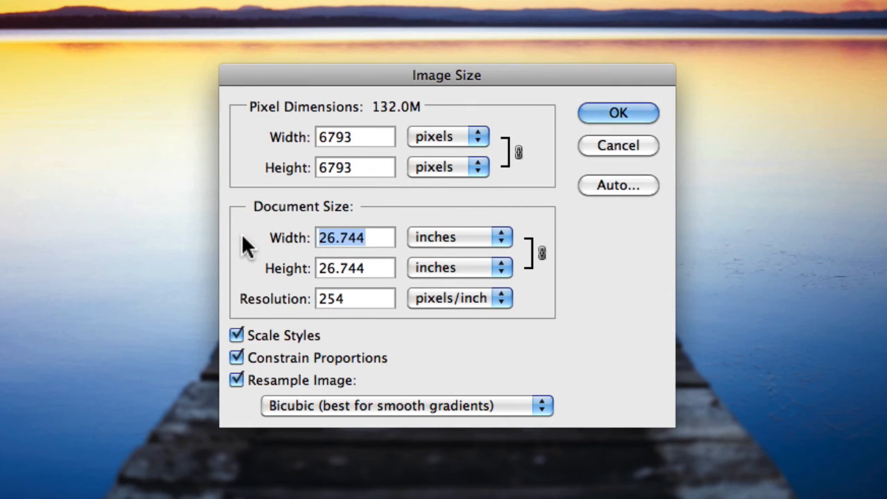
pyautogui.write('36')
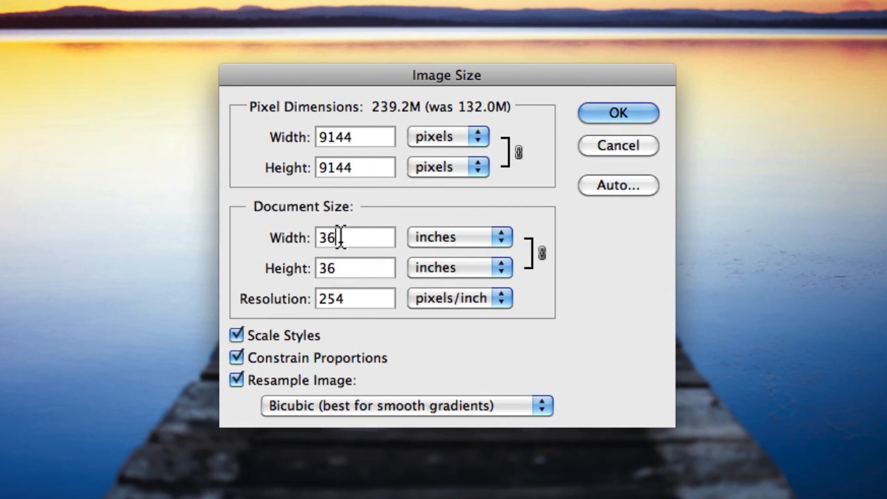
pyautogui.click(365, 272)
pyautogui.click(363, 295)
pyautogui.click(368, 270)
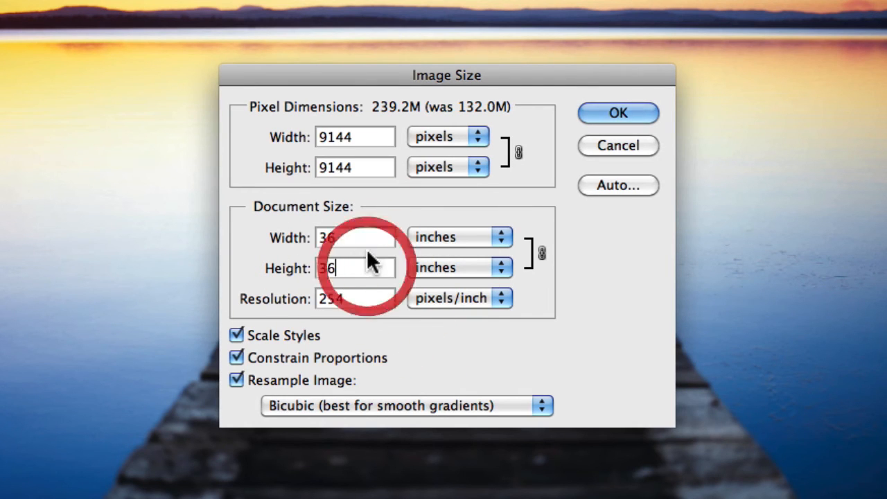
pyautogui.click(369, 249)
pyautogui.click(370, 233)
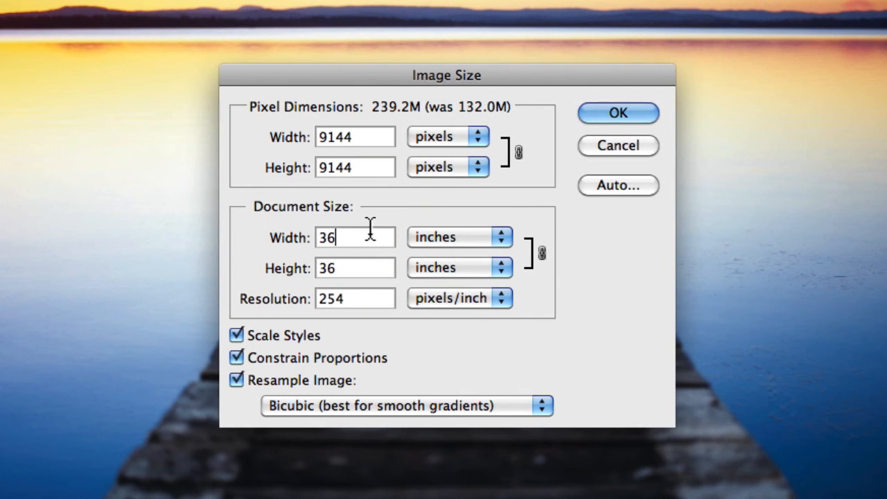
pyautogui.click(595, 113)
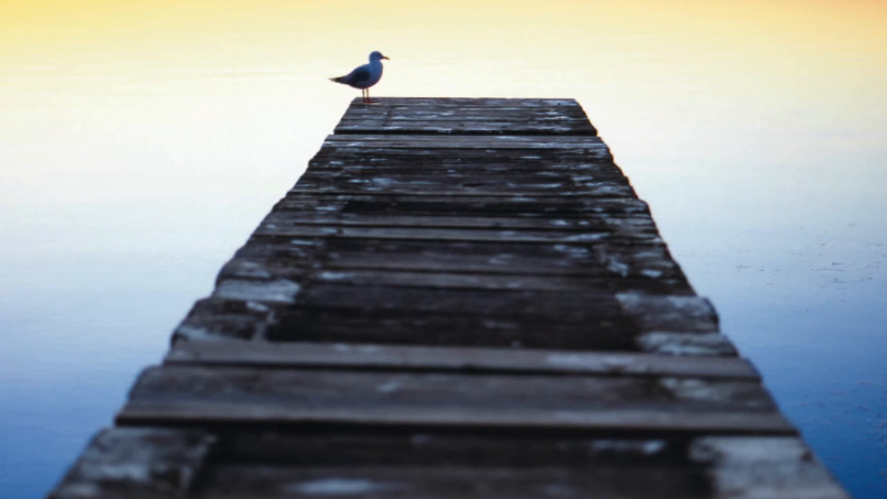
# Place a fixed-size 36 x 12 in rectangular marquee over the resized photo, starting in the sky above the hills
pyautogui.rightClick(79, 200)
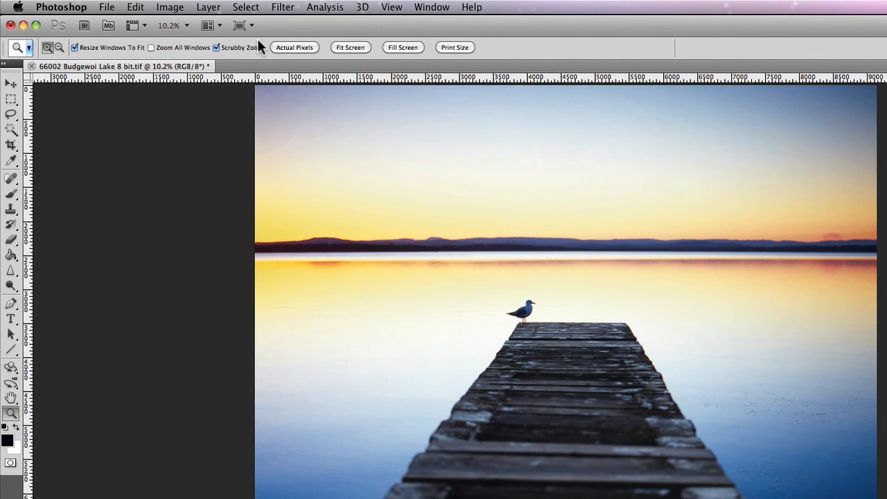
pyautogui.click(11, 99)
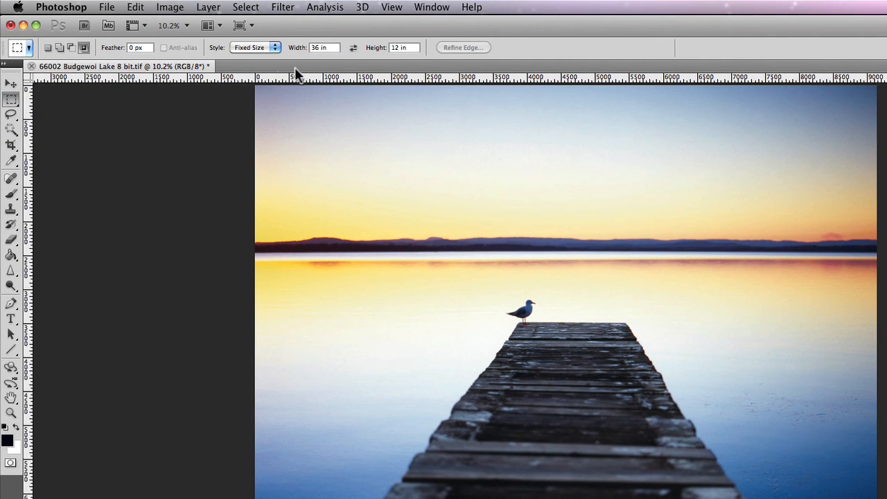
pyautogui.click(272, 196)
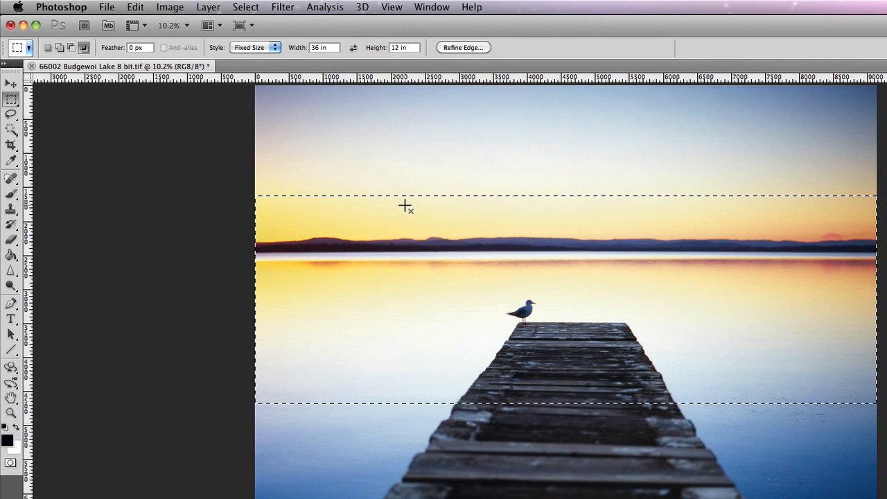
# Nudge the fixed-size marquee selection down the photo until its upper edge lies closer above the hills
pyautogui.hotkey('shift', 'Down')
pyautogui.hotkey('shift', 'Down')
pyautogui.hotkey('shift', 'Down')
pyautogui.hotkey('shift', 'Down')
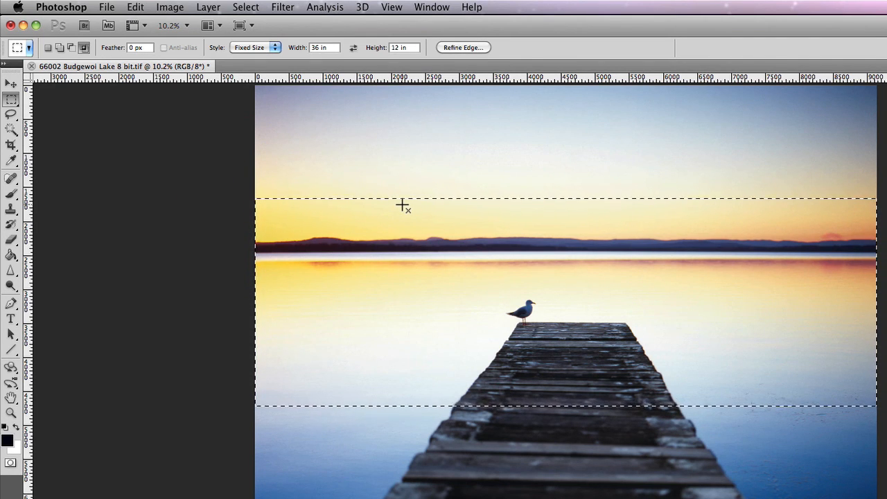
pyautogui.press('Down')
pyautogui.press('Down')
pyautogui.press('Down')
pyautogui.press('Down')
pyautogui.press('Down')
pyautogui.press('Down')
pyautogui.press('Down')
pyautogui.press('Down')
pyautogui.press('Down')
pyautogui.press('Down')
pyautogui.press('Down')
pyautogui.press('Down')
pyautogui.press('Down')
pyautogui.press('Down')
pyautogui.press('Down')
pyautogui.press('Down')
pyautogui.press('Down')
pyautogui.press('Down')
pyautogui.press('Down')
pyautogui.press('Down')
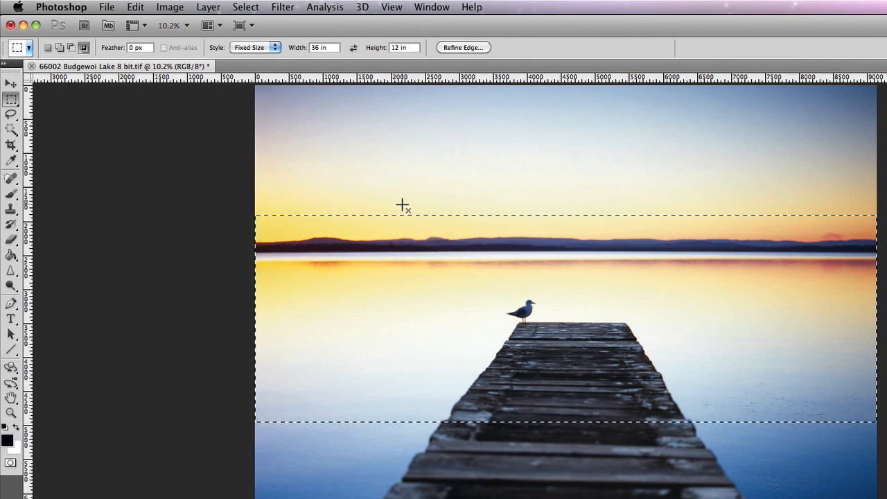
pyautogui.hotkey('shift', 'Down')
pyautogui.hotkey('shift', 'Down')
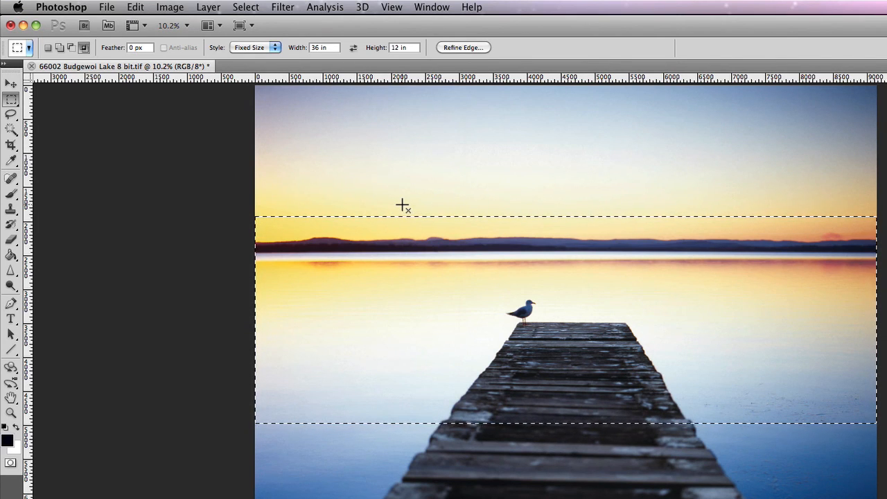
# Nudge the marquee selection slightly back up into the sky and crop the photo to it
pyautogui.press('Up')
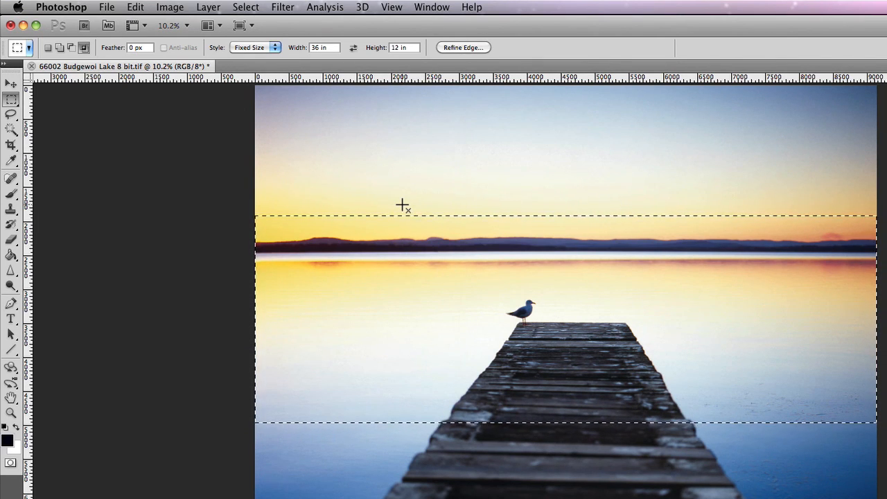
pyautogui.hotkey('shift', 'Up')
pyautogui.hotkey('shift', 'Up')
pyautogui.hotkey('shift', 'Up')
pyautogui.hotkey('shift', 'Up')
pyautogui.hotkey('shift', 'Up')
pyautogui.hotkey('shift', 'Up')
pyautogui.hotkey('shift', 'Up')
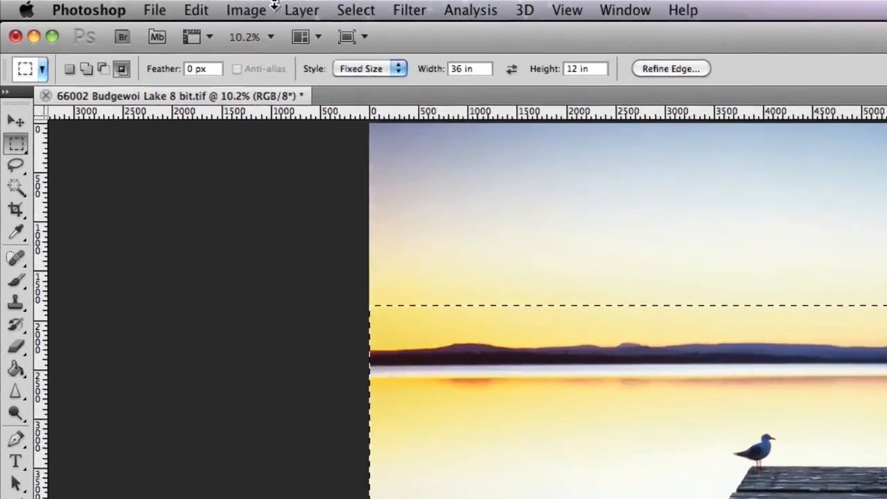
pyautogui.click(270, 8)
pyautogui.click(312, 251)
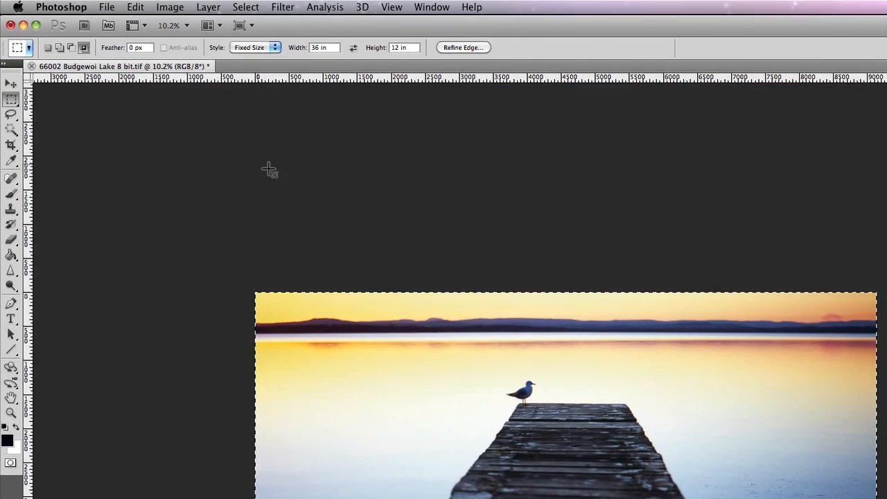
# Check the cropped photo's document dimensions in inches in Image Size, and close the dialog without applying changes
pyautogui.click(170, 7)
pyautogui.click(203, 122)
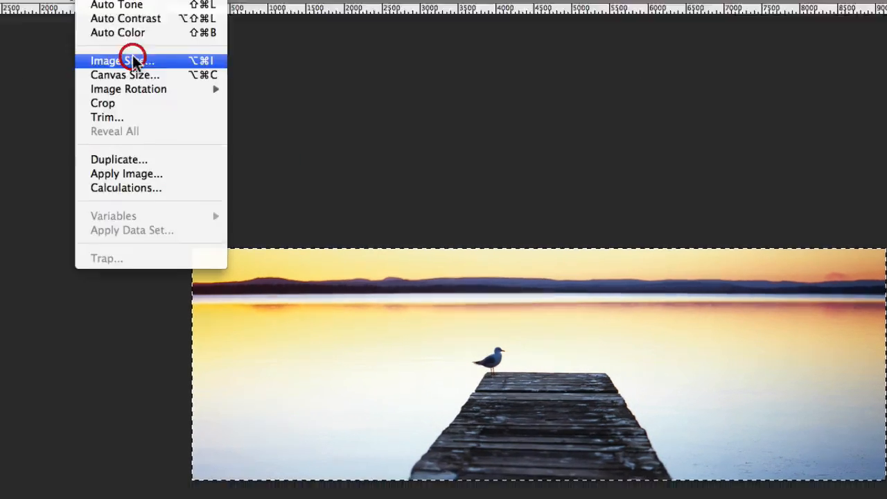
pyautogui.click(446, 241)
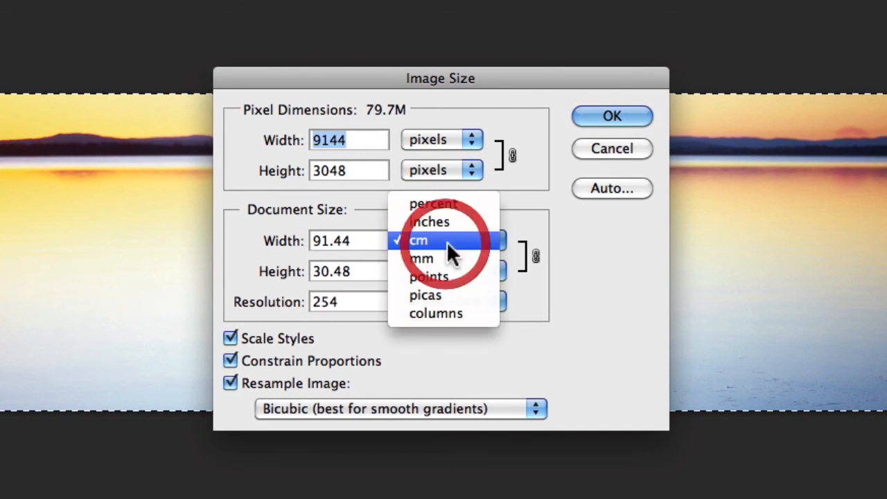
pyautogui.click(449, 223)
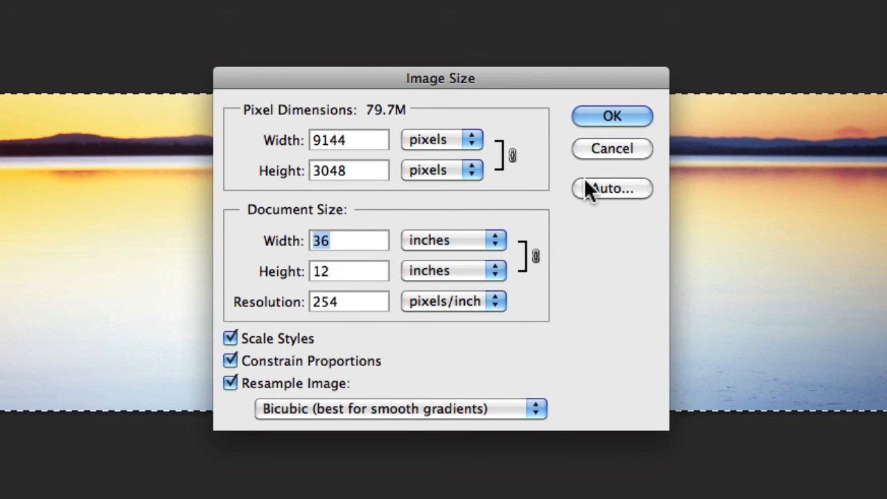
pyautogui.click(609, 147)
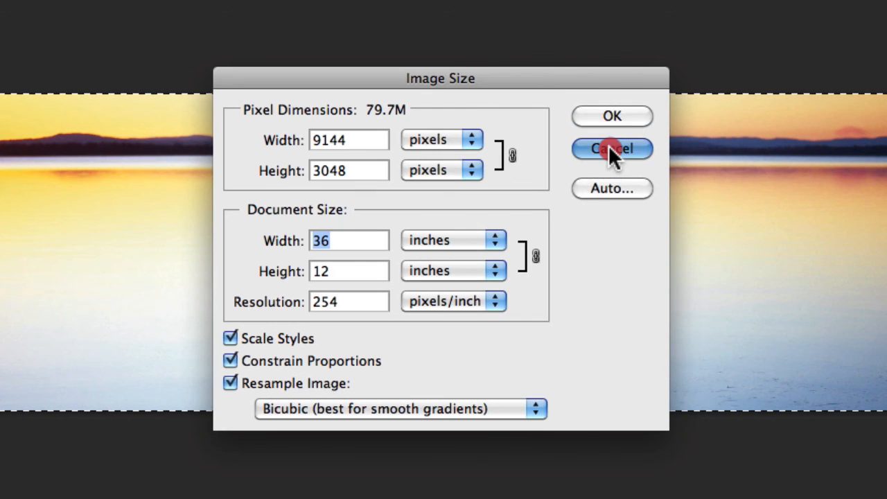